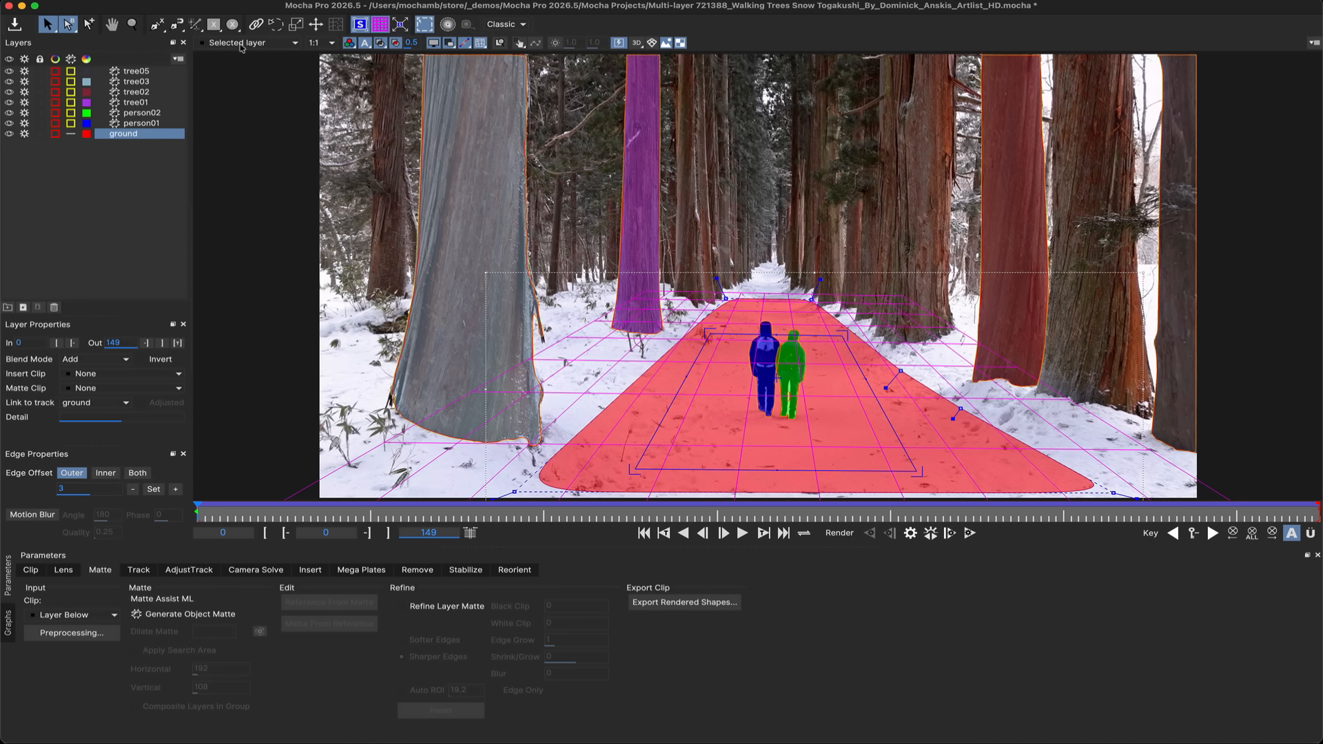
Start the Matte Assist ML tool and place a point on the walker's beanie to matte it.
click(196, 26)
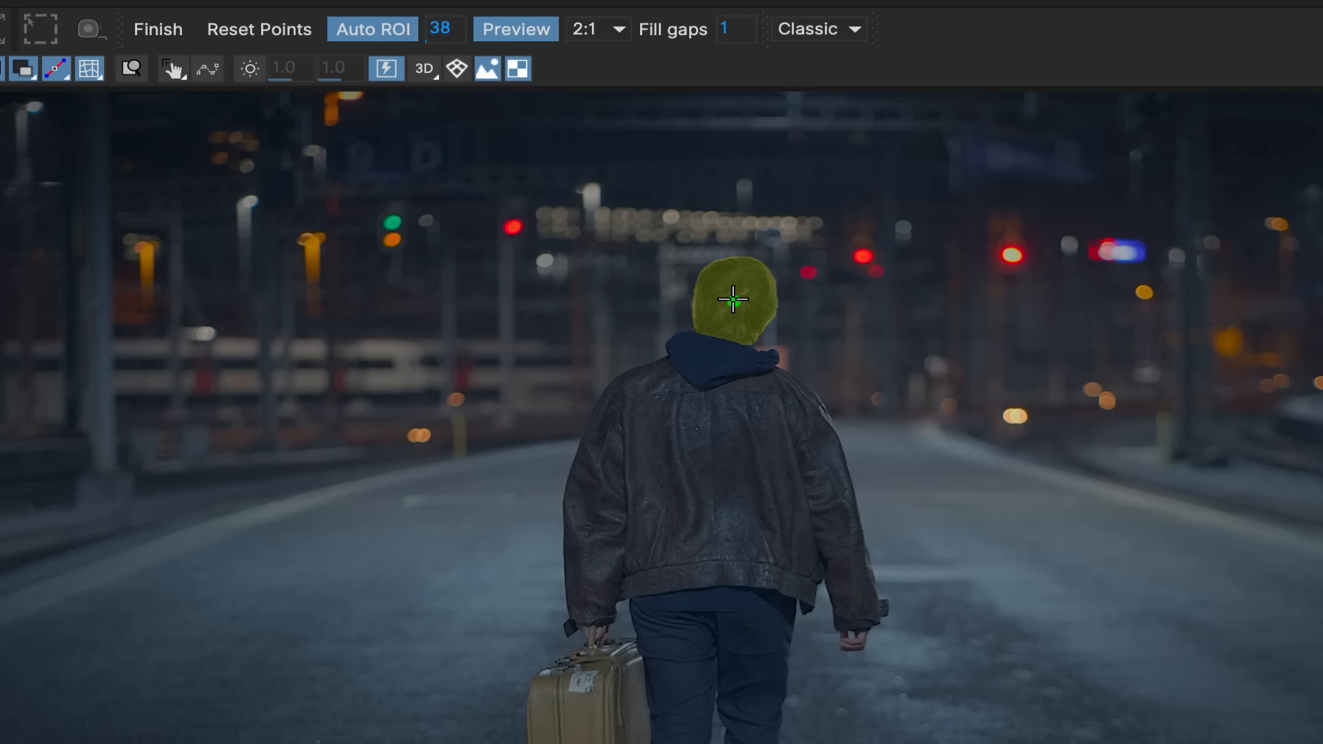
click(733, 299)
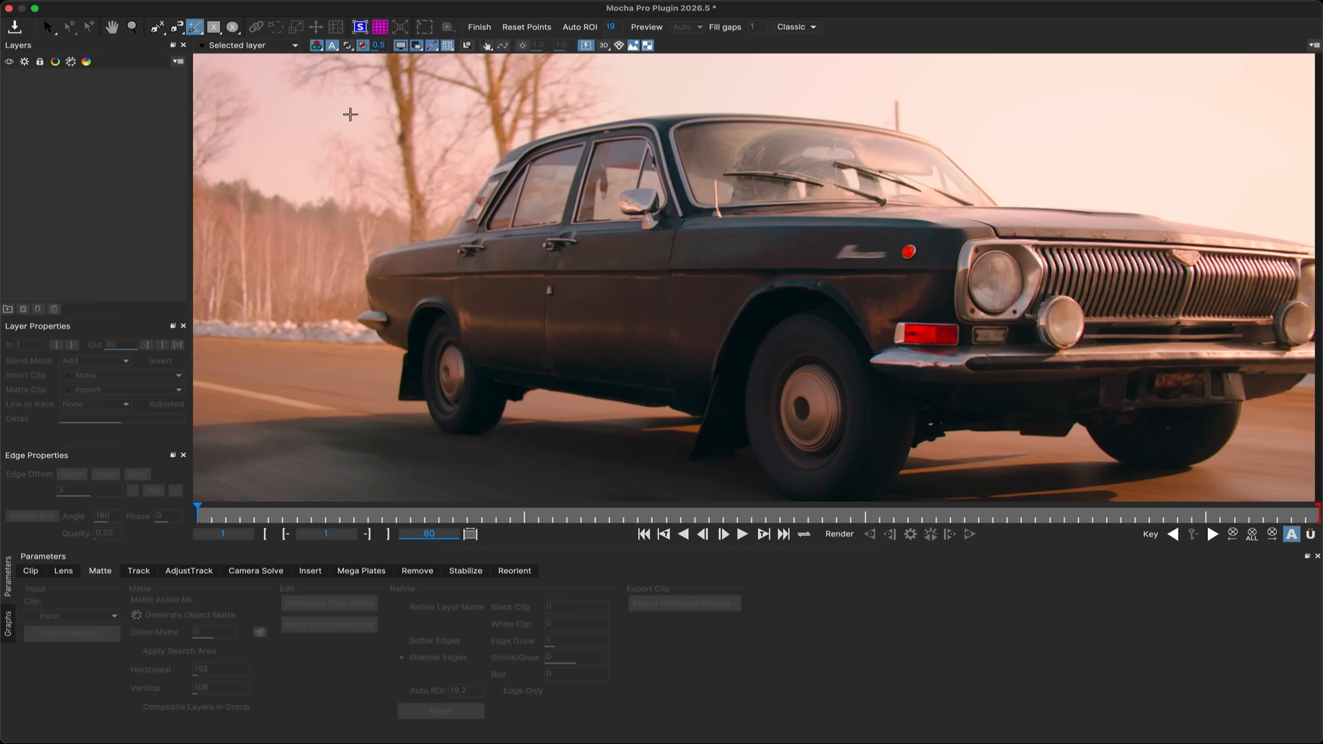
Box the car's rear door area and place points on the rear door and front door to build a matte.
mouse_move(684, 454)
mouse_down()
mouse_move(1226, 456)
mouse_move(627, 466)
mouse_move(679, 468)
mouse_up()
click(506, 300)
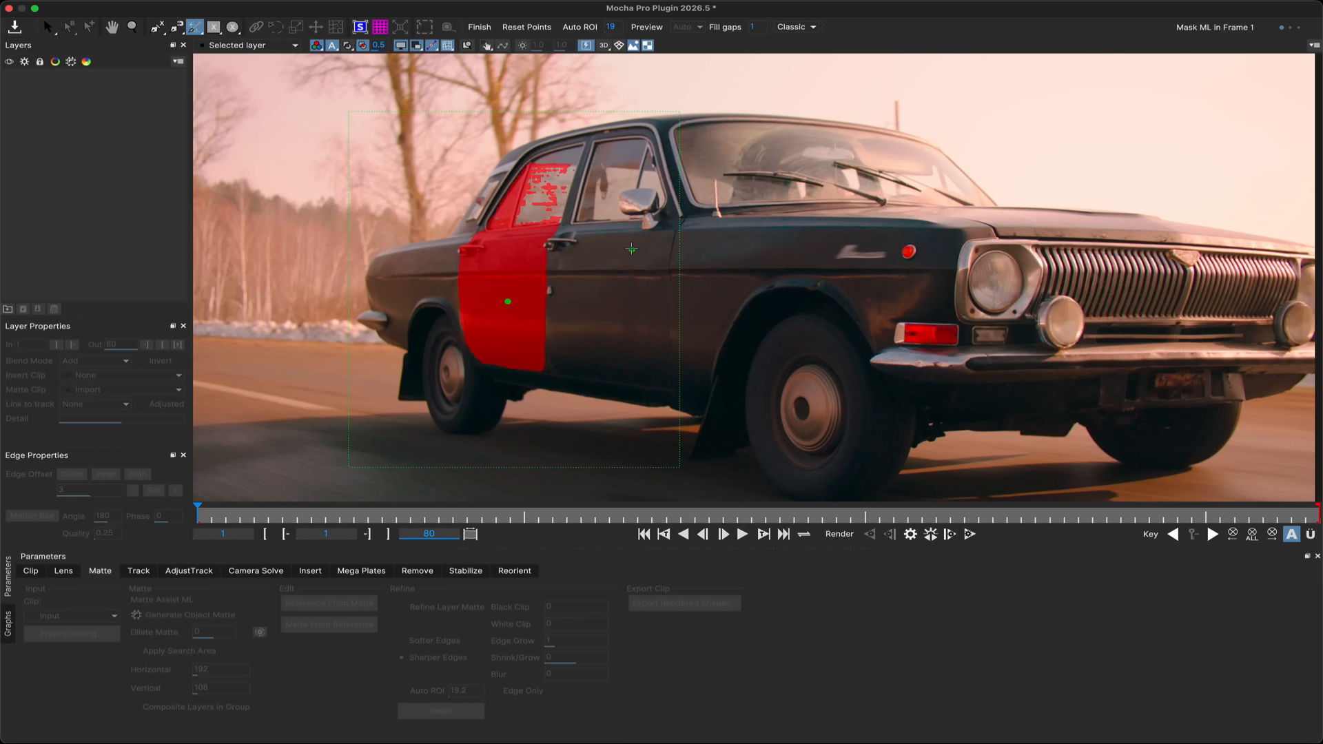
click(631, 248)
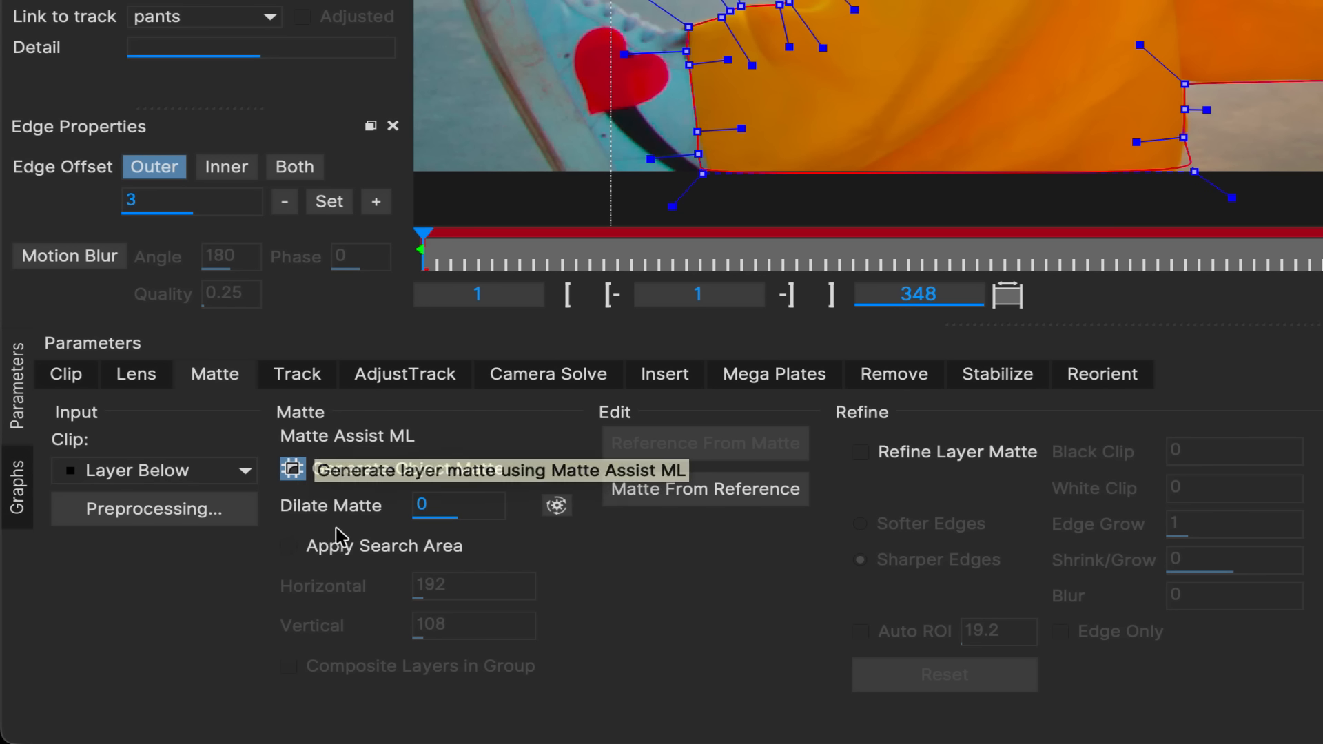
Enable Apply Search Area, set Horizontal to 200 and Vertical to 120, and render the pants matte forward.
click(322, 548)
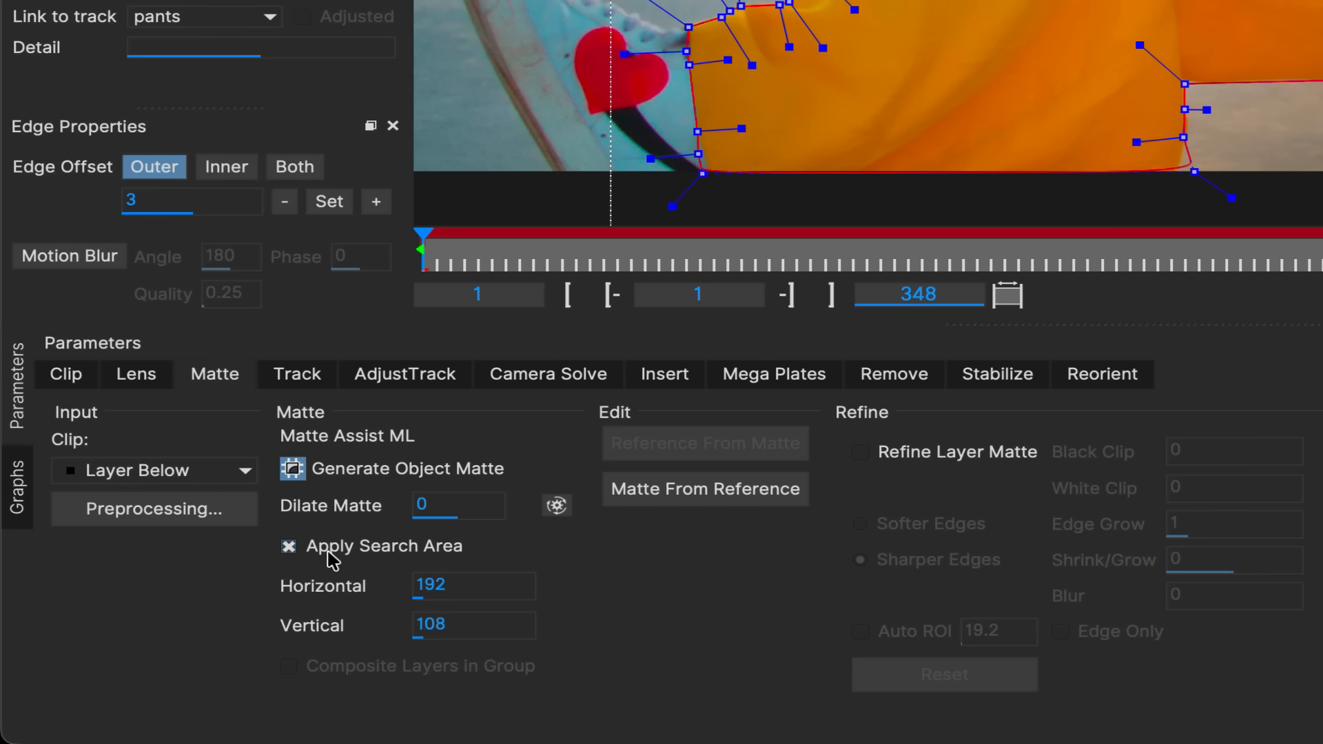
click(468, 584)
text(200)
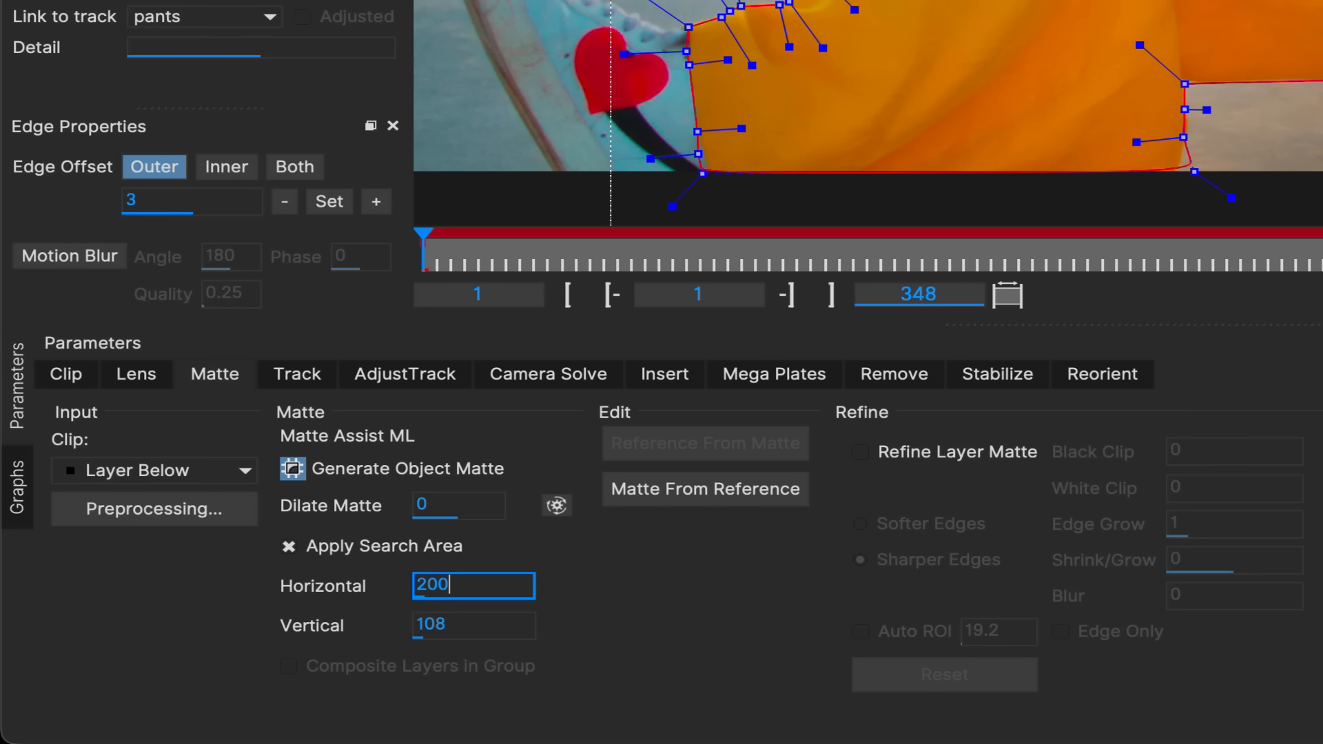
click(481, 636)
text(12)
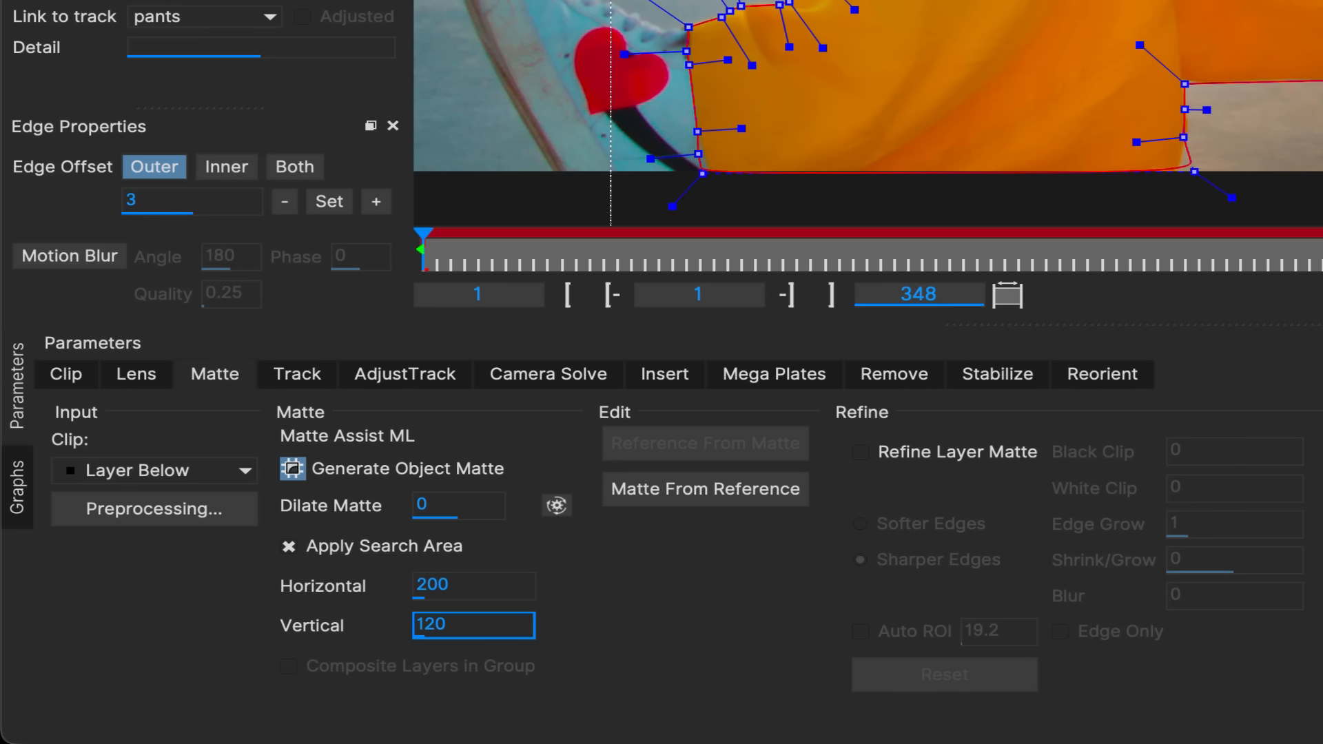
click(970, 534)
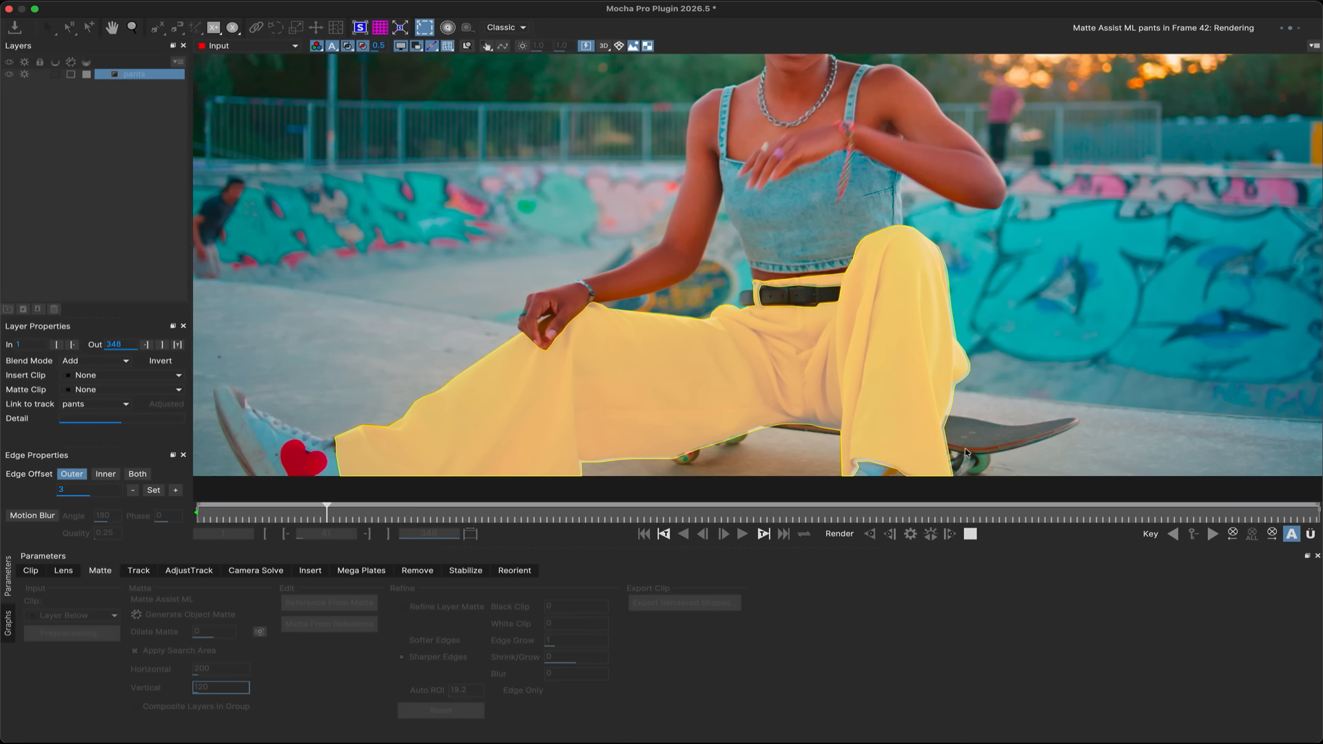
Zoom into the hair matte, set the Auto ROI refine value to about 14.8, and scrub the timeline.
key(shift+8)
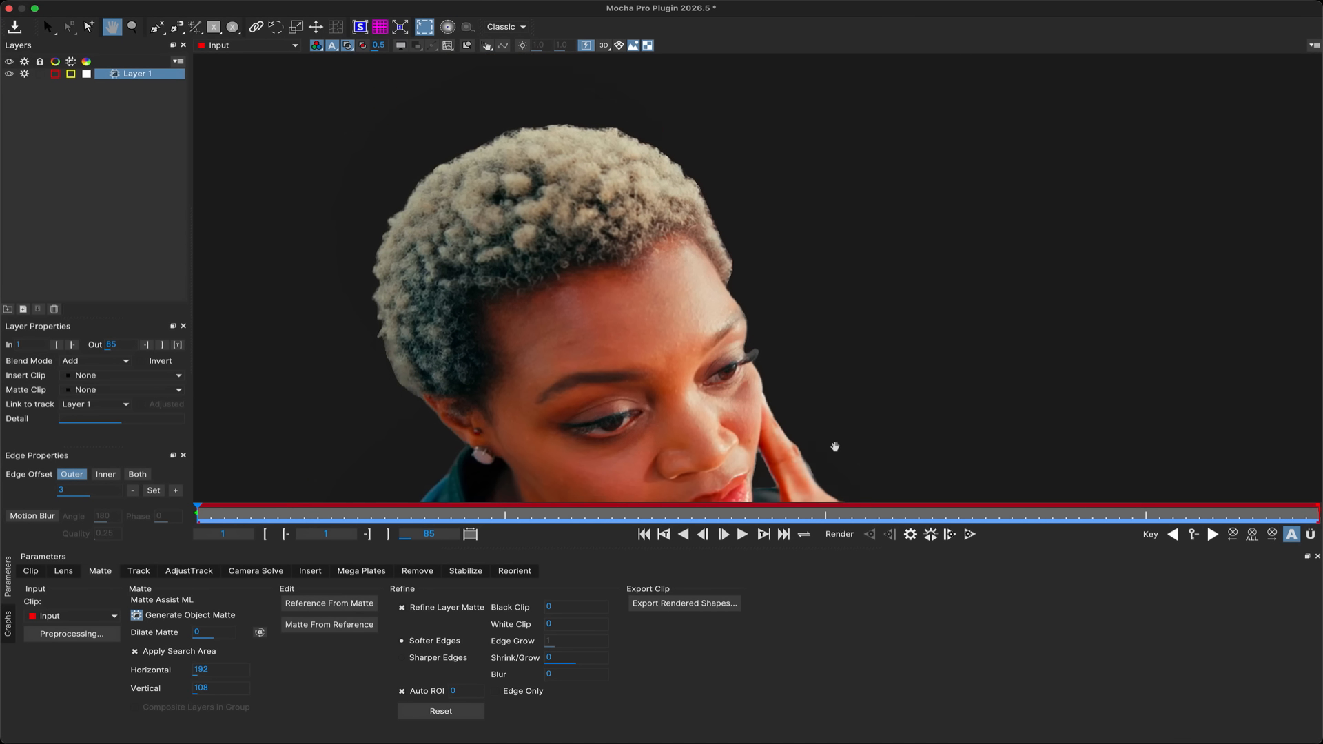
scroll(725, 254, up, 5)
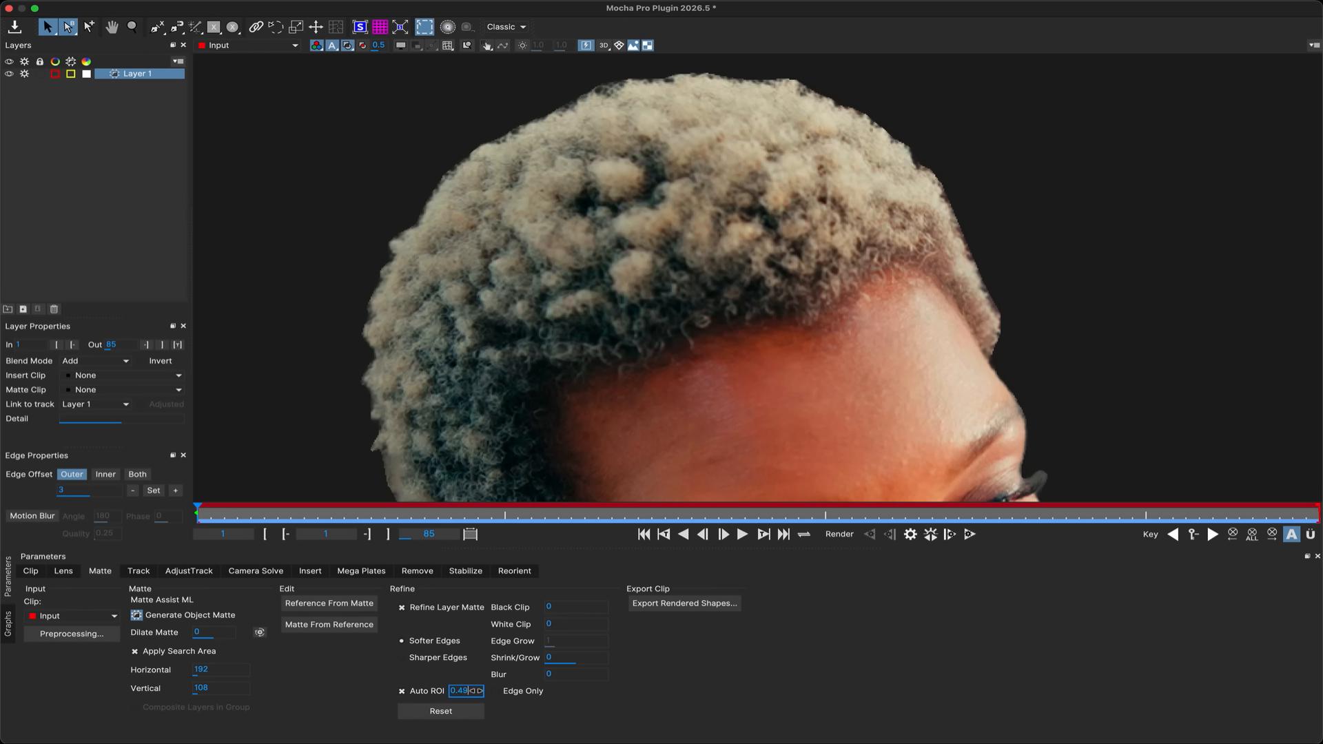
drag(475, 691, 529, 684)
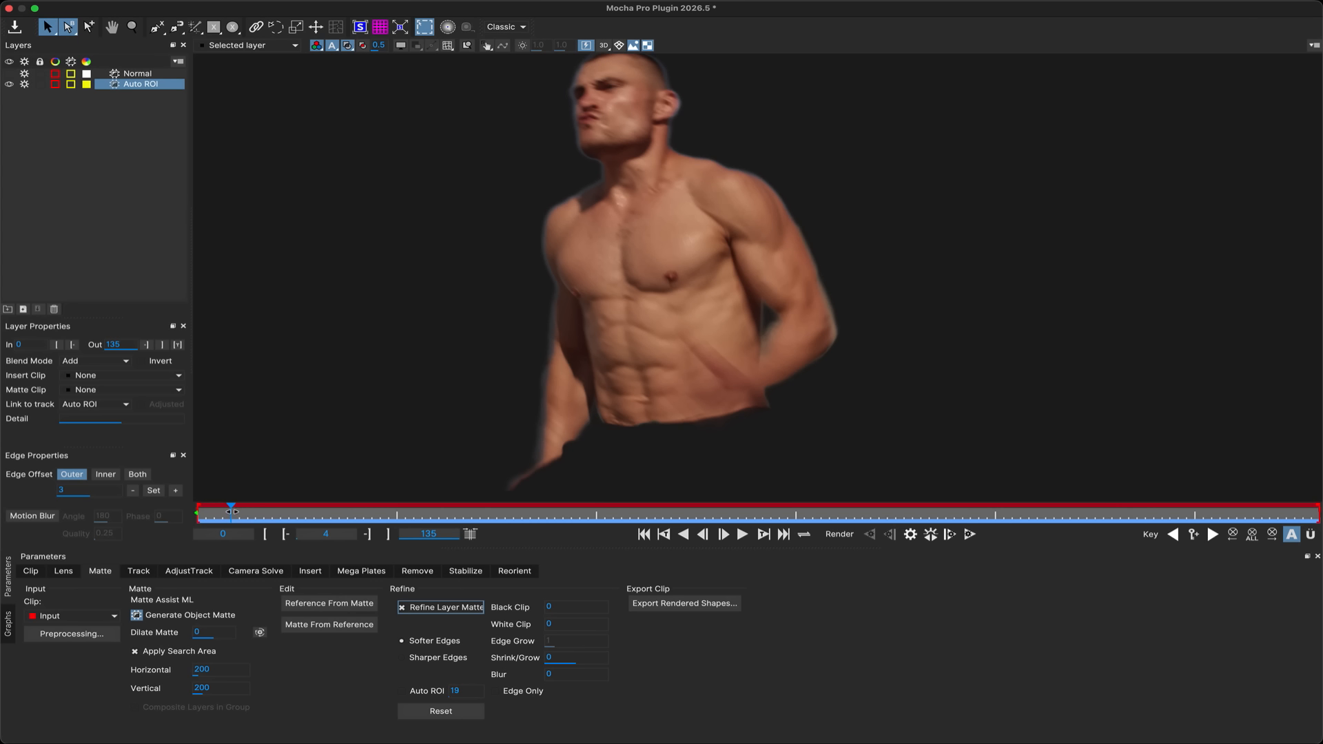
drag(232, 511, 264, 511)
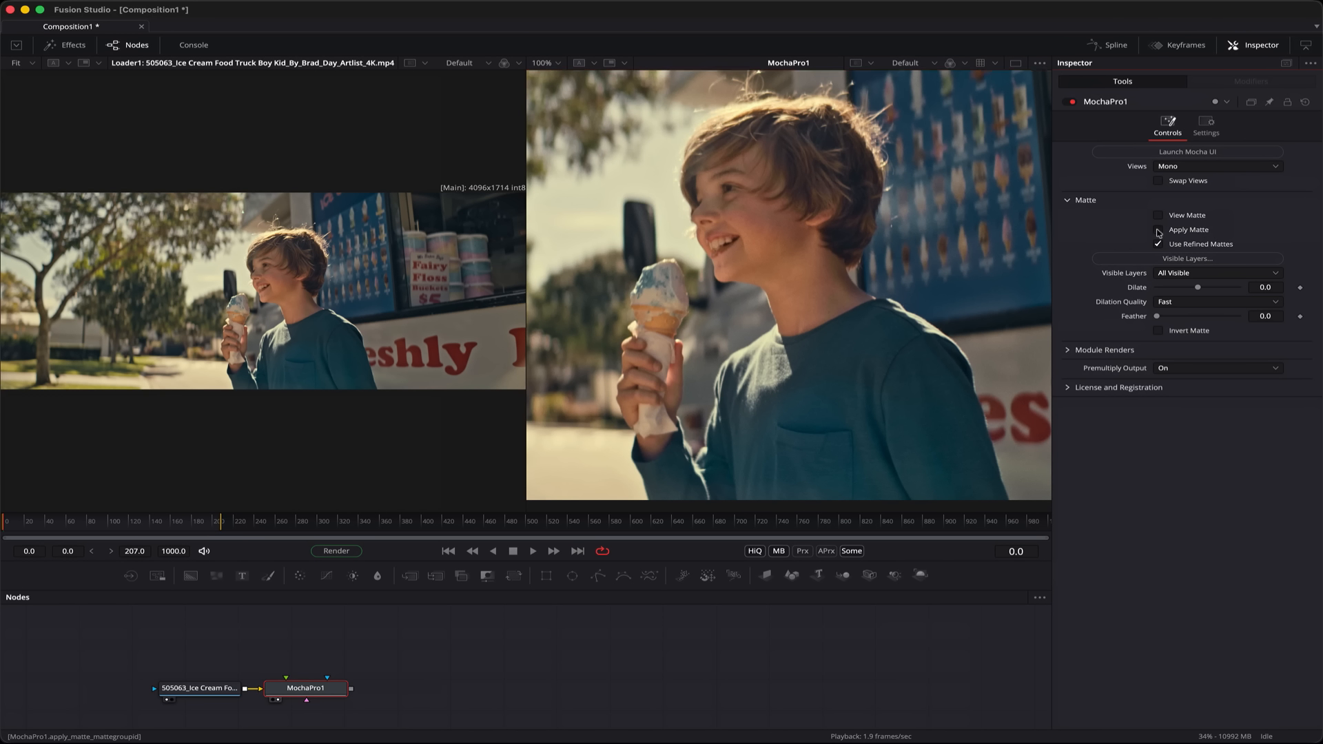
Switch to Fusion and play back the MochaPro1 node's matted result.
click(1158, 230)
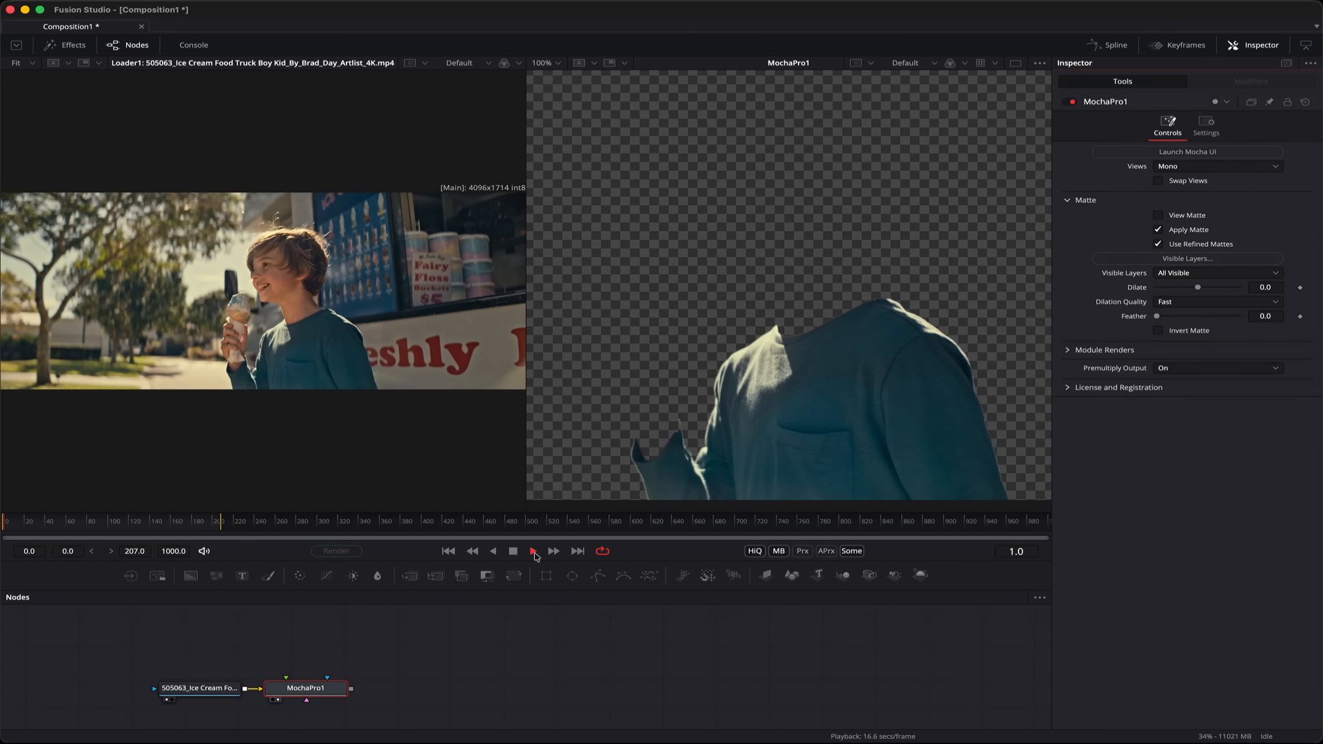
click(535, 553)
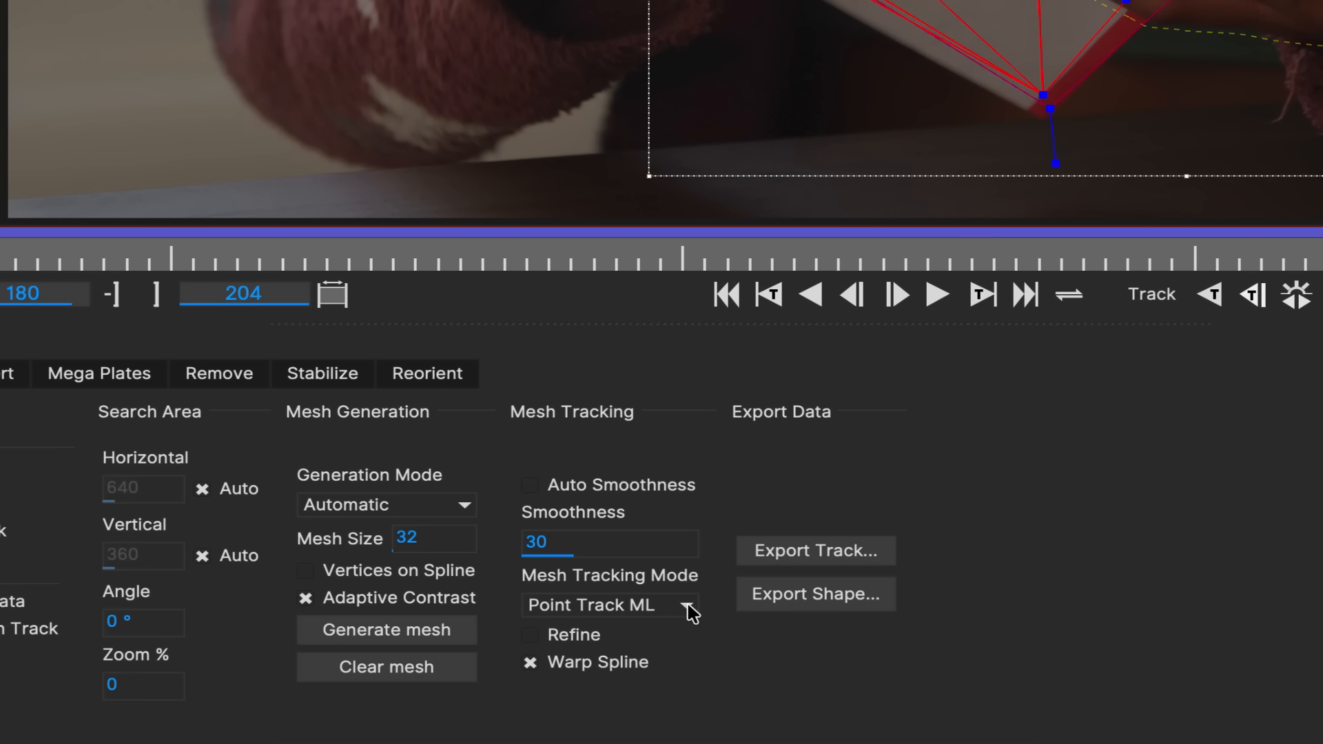
Set Mesh Tracking Mode to Point Track ML and review the mesh track on the hoodie.
click(687, 607)
click(660, 650)
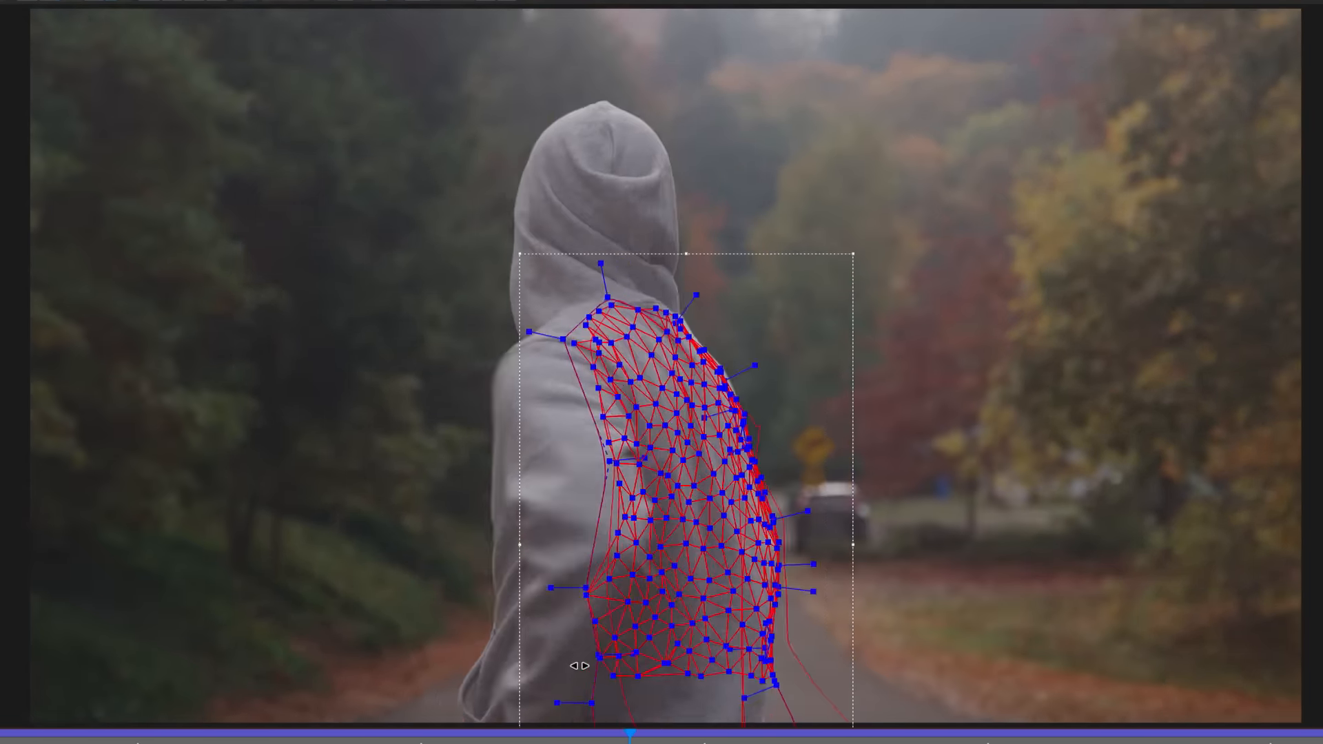
drag(580, 665, 961, 680)
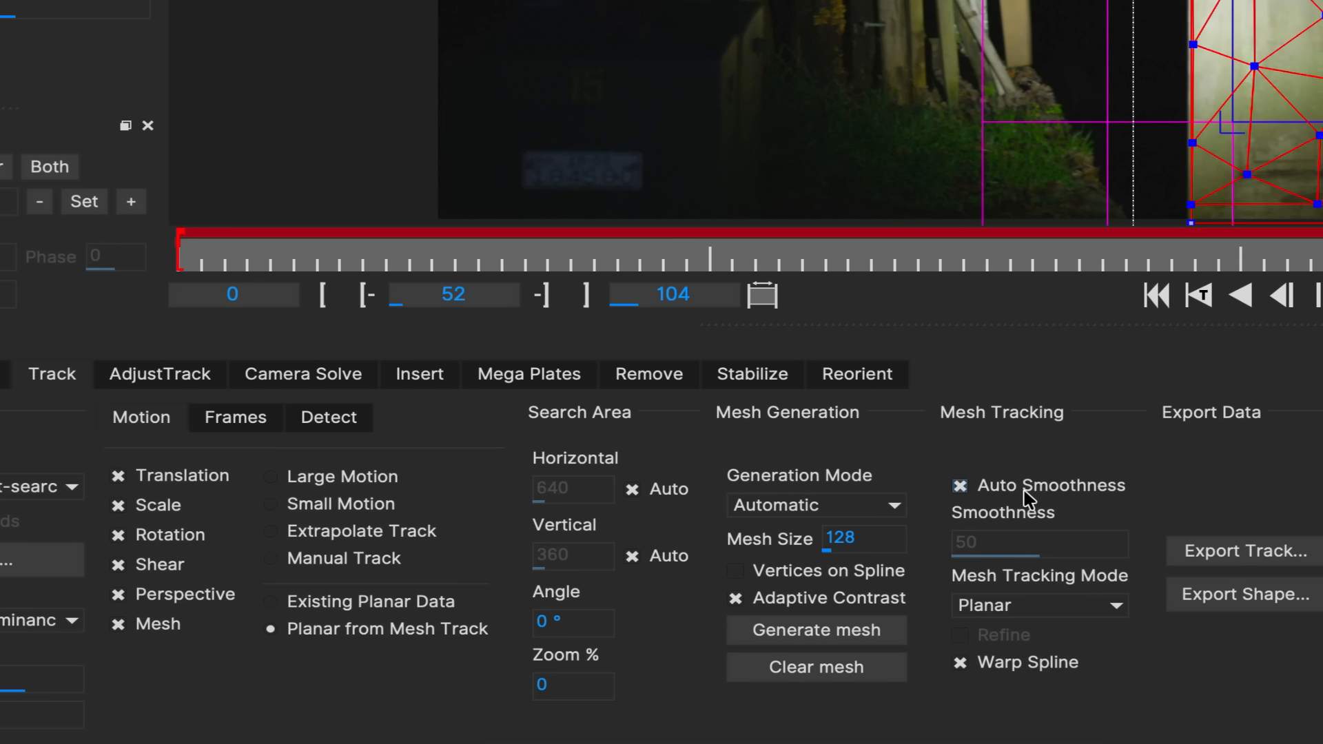
Pick a Mesh Tracking Mode option and scrub through the skateboard track.
click(1025, 604)
click(1006, 648)
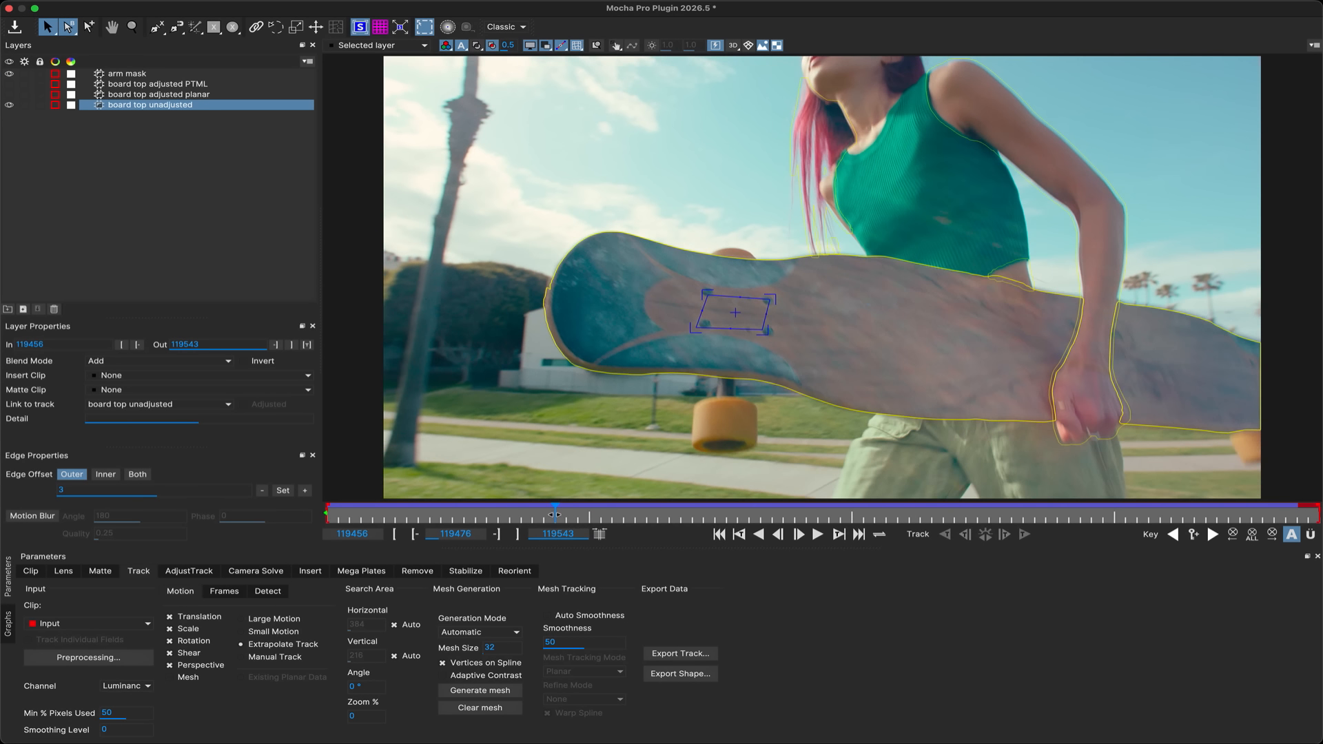
drag(469, 517, 1075, 525)
In AdjustTrack, select a reference point, enable Auto Step, and set the Auto Nudge mode to Point Track ML.
click(189, 571)
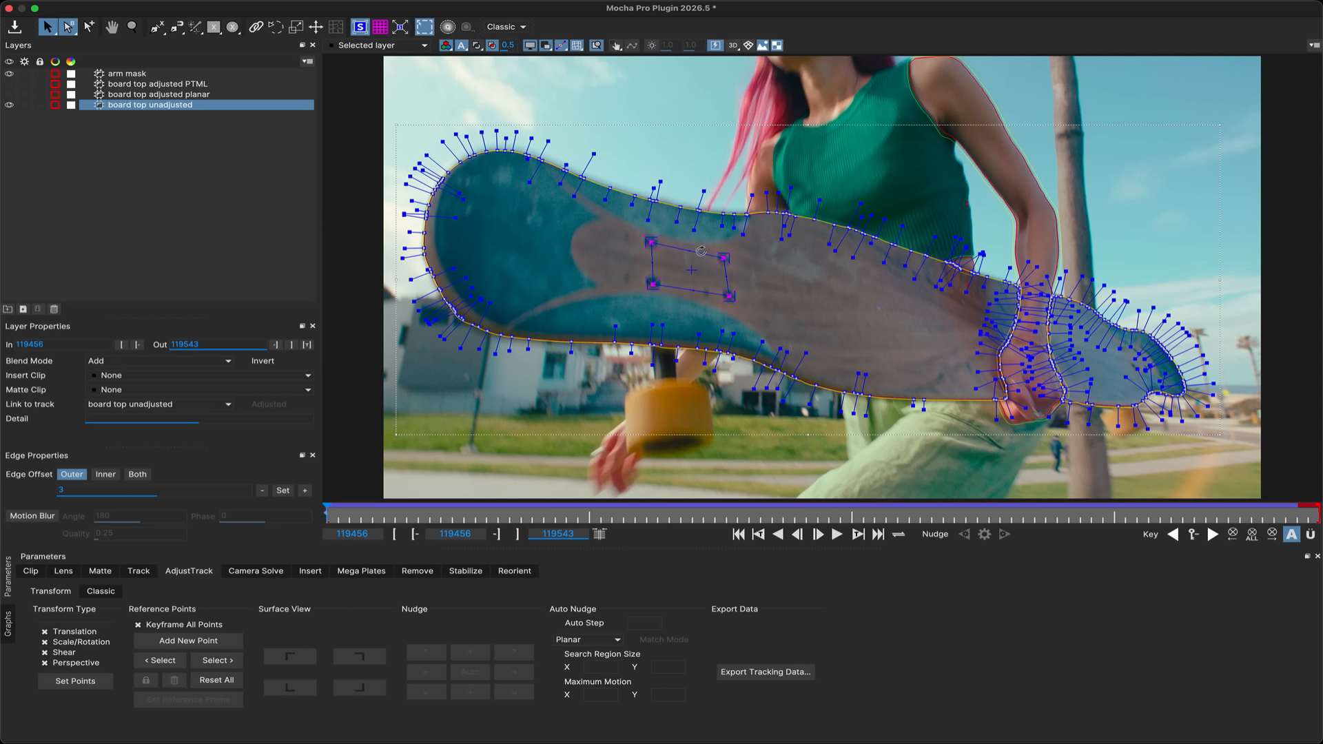
click(649, 242)
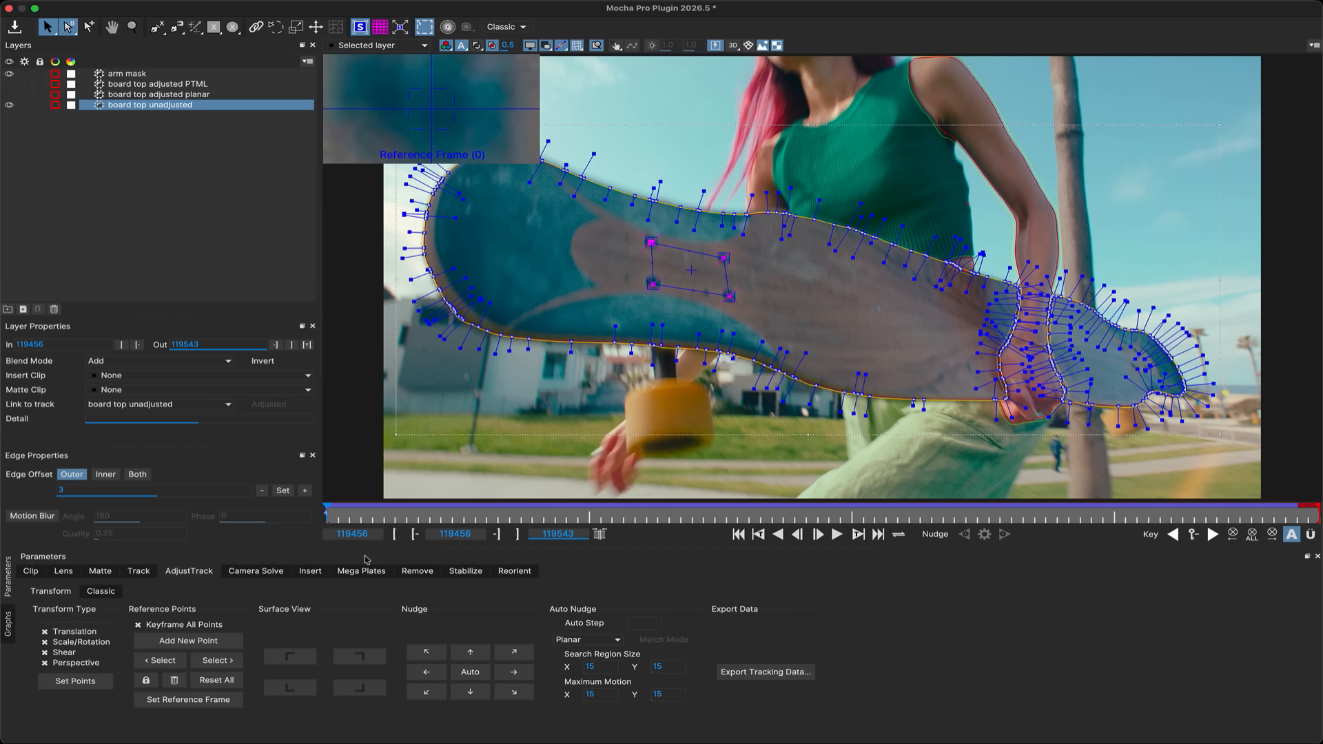
drag(328, 509, 259, 509)
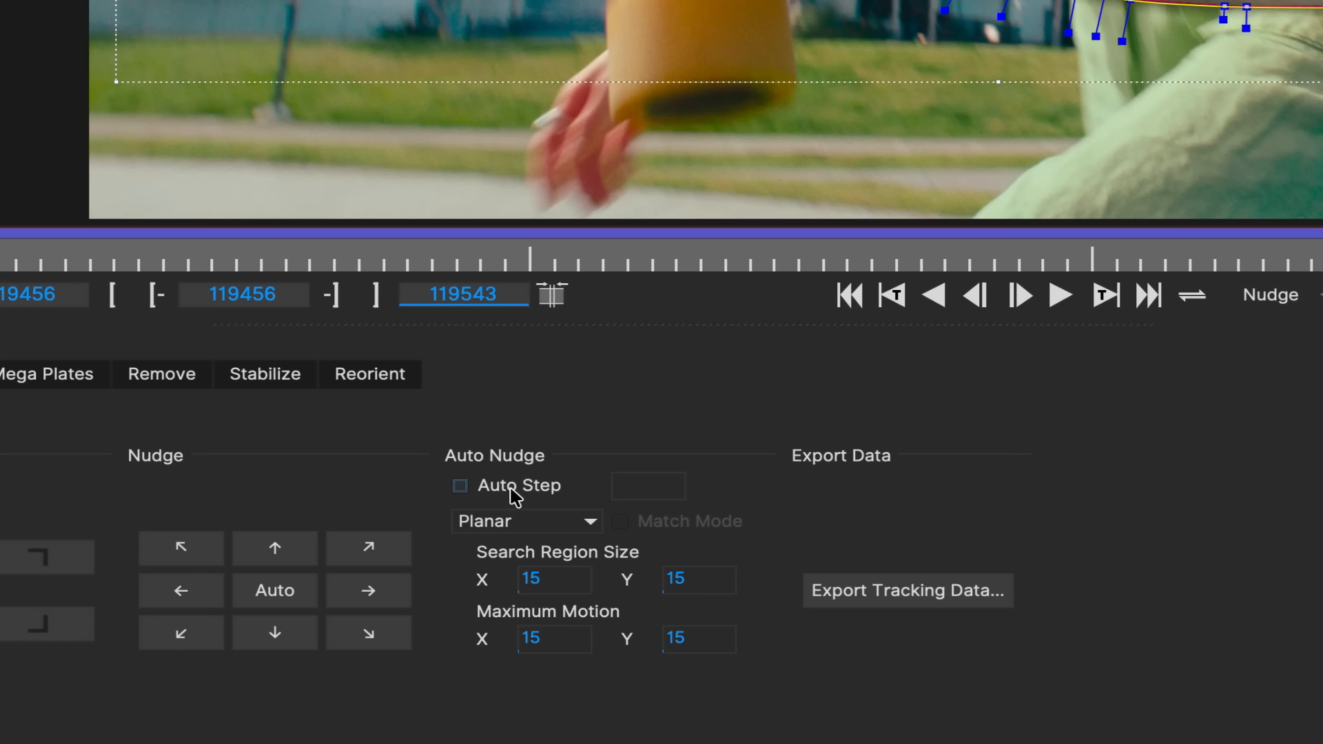
click(515, 494)
click(574, 524)
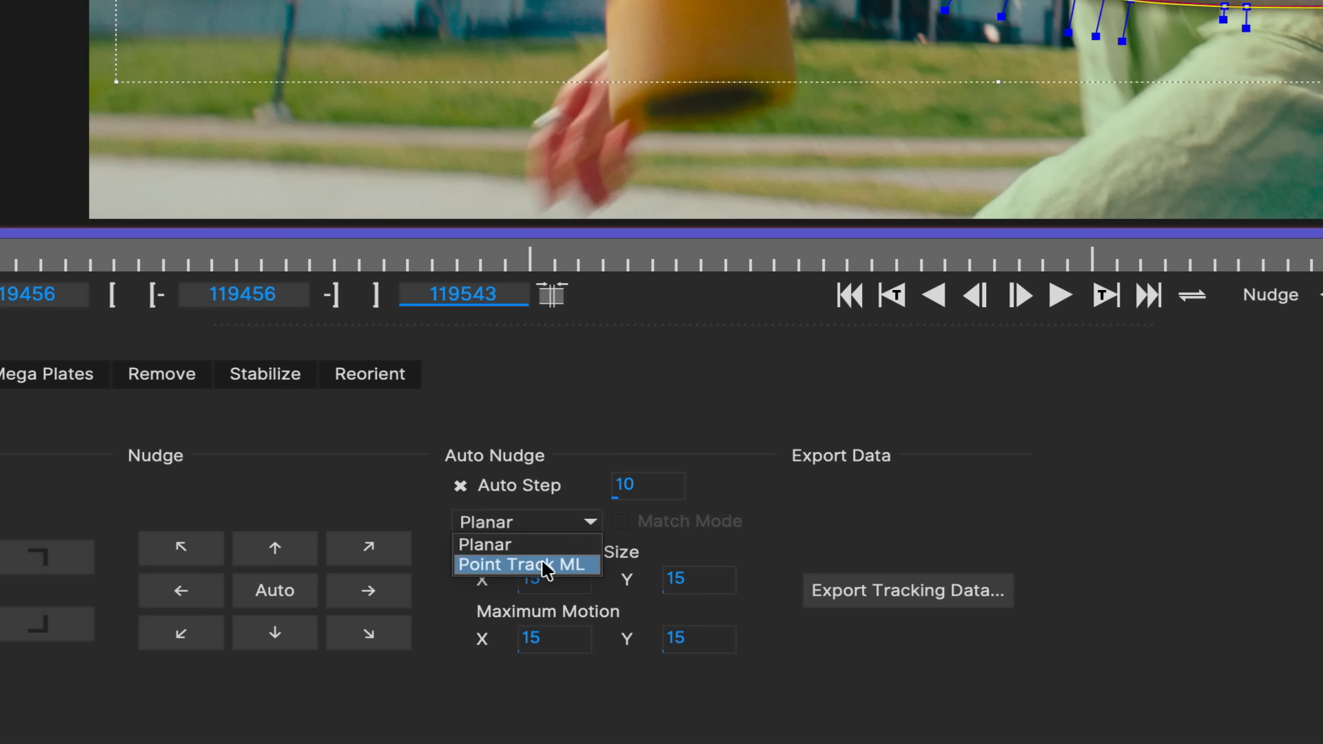
click(491, 574)
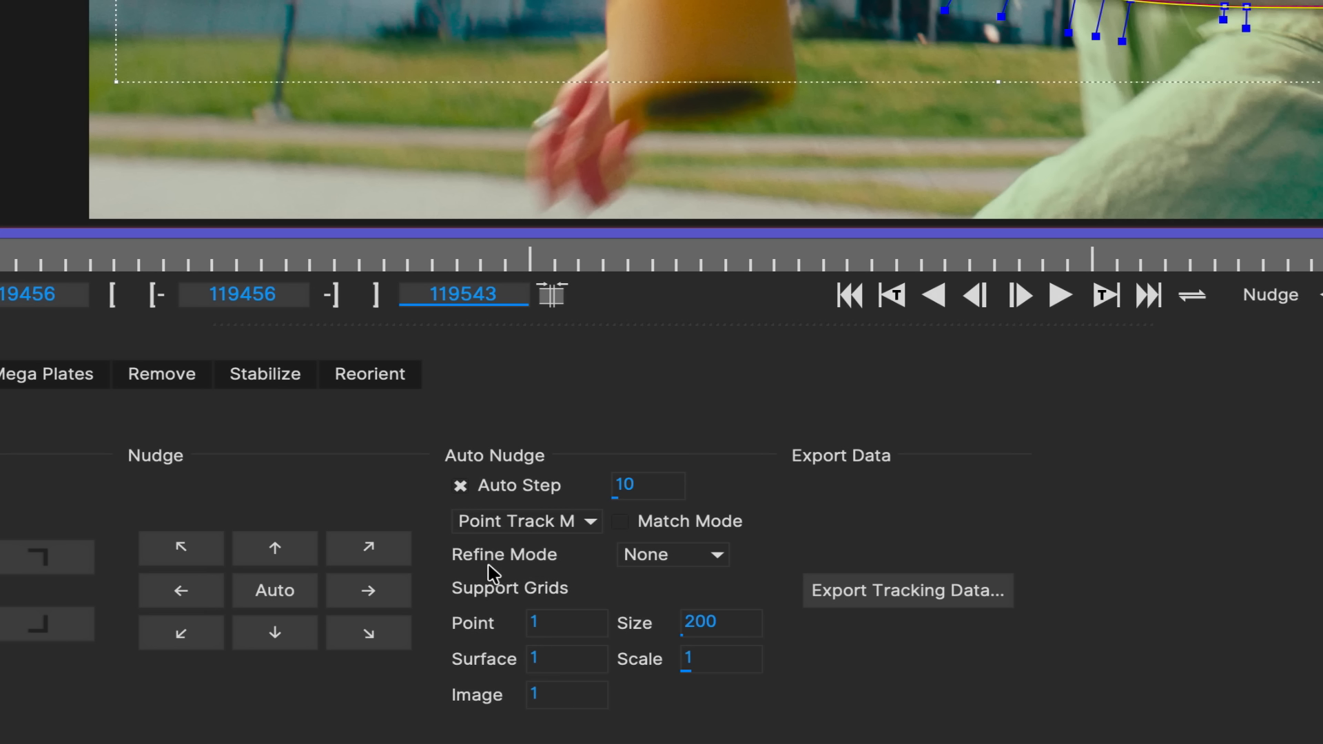
Check the Refine Mode options and scrub the timeline to review the adjusted track.
click(678, 563)
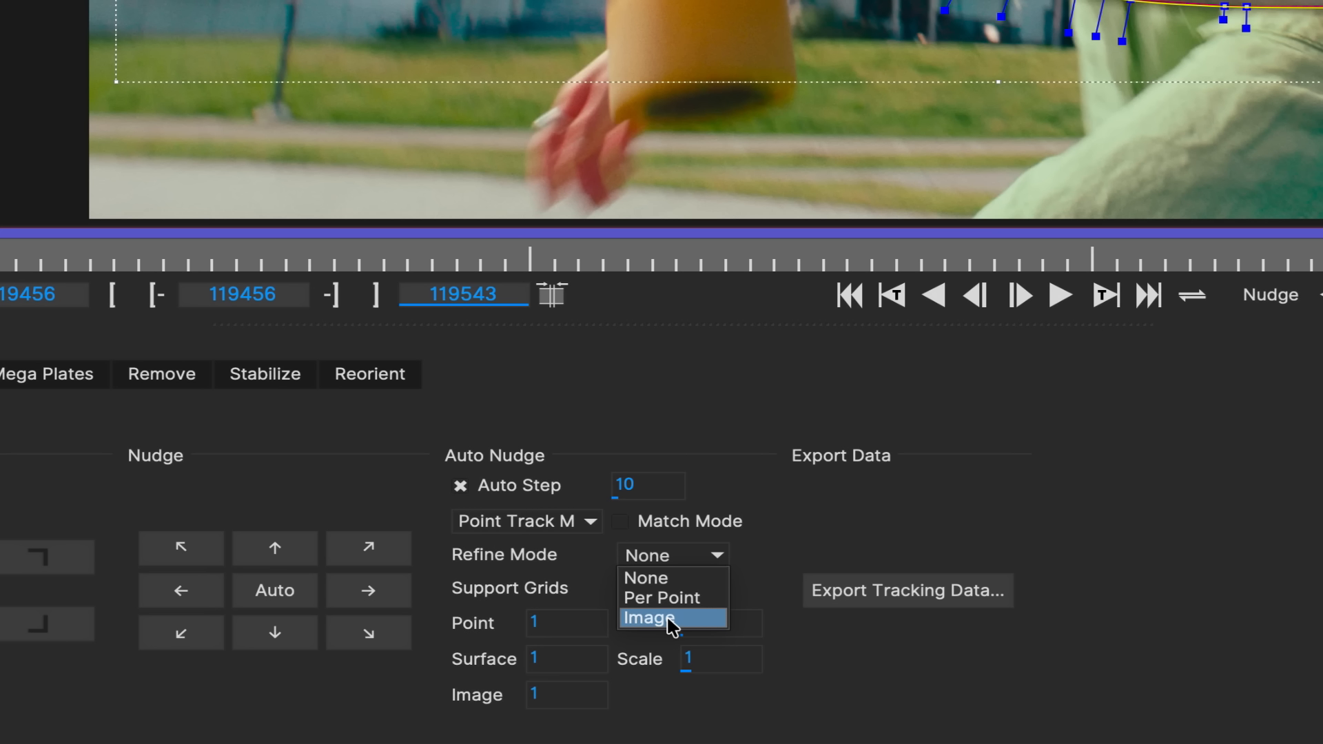
click(484, 563)
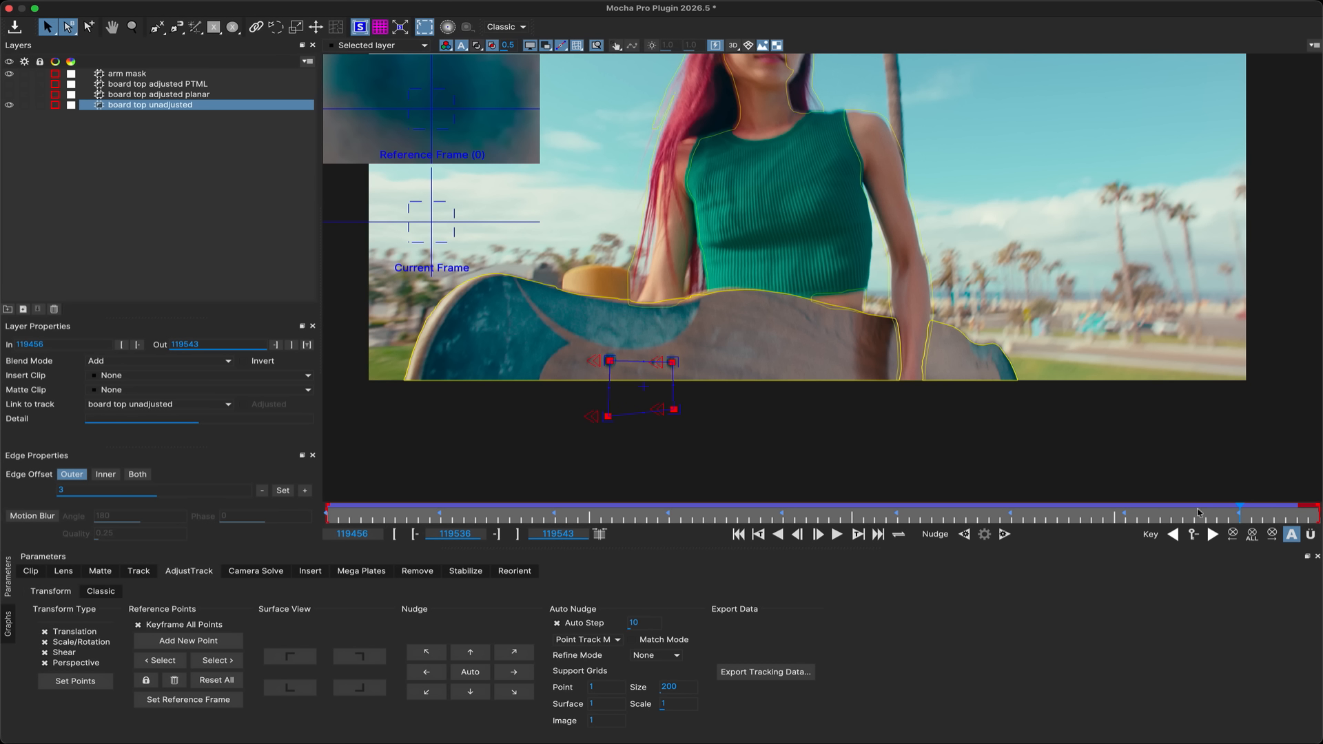
drag(1240, 513, 1158, 514)
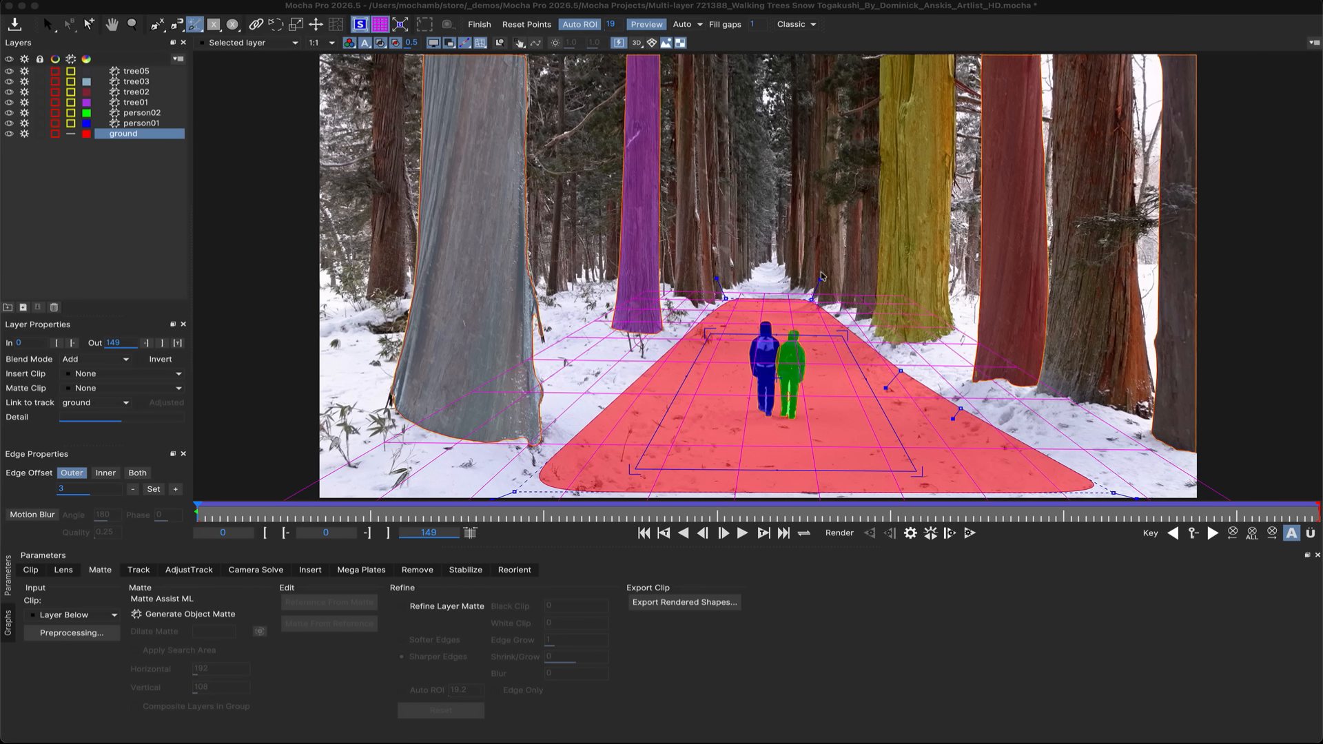
Open Export Rendered Shapes and set the matte output to Alpha with Clip with Multi-layer mattes enabled.
click(684, 602)
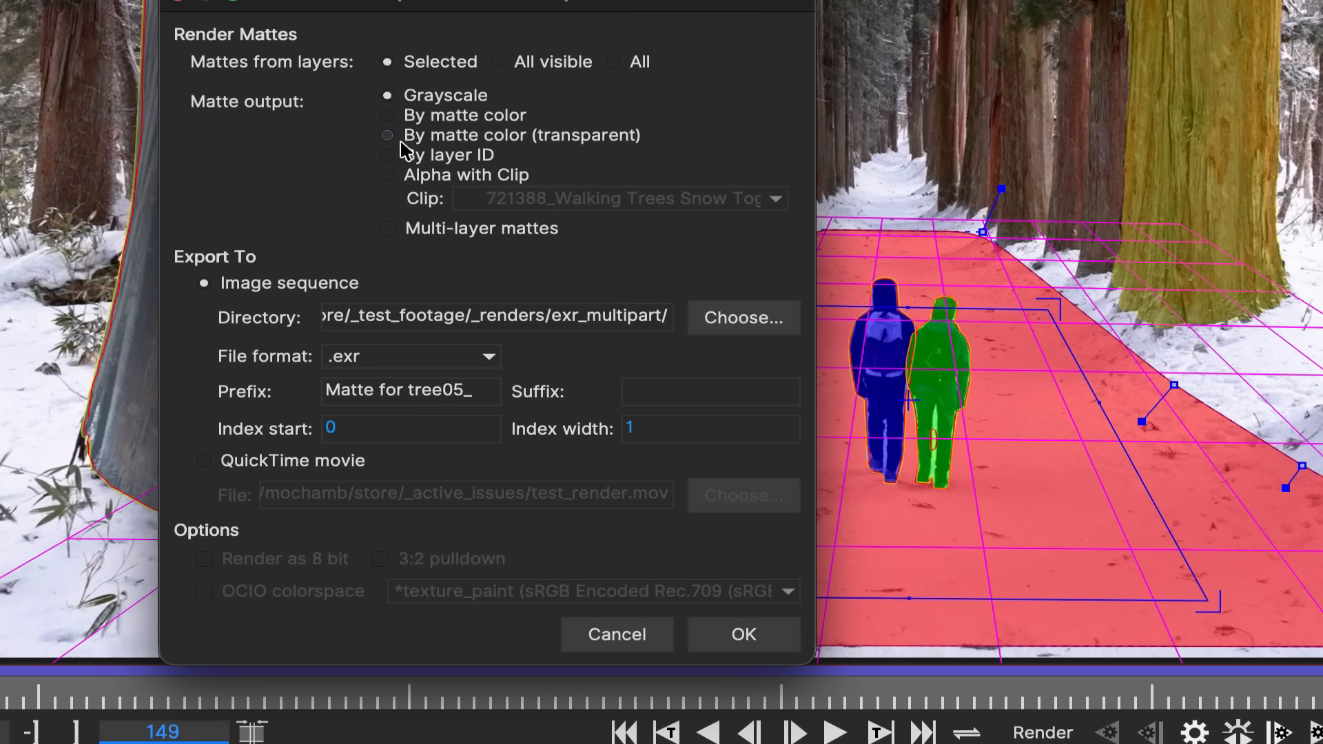
click(501, 175)
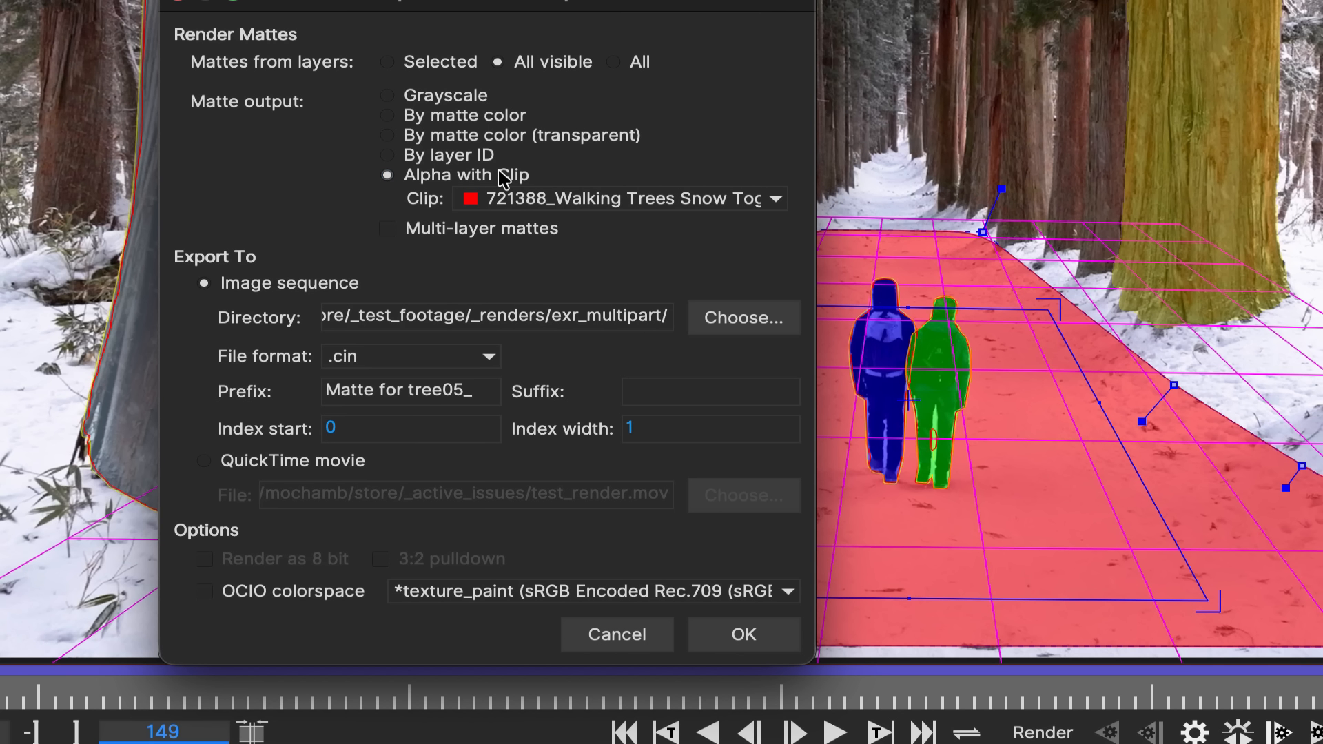
click(446, 231)
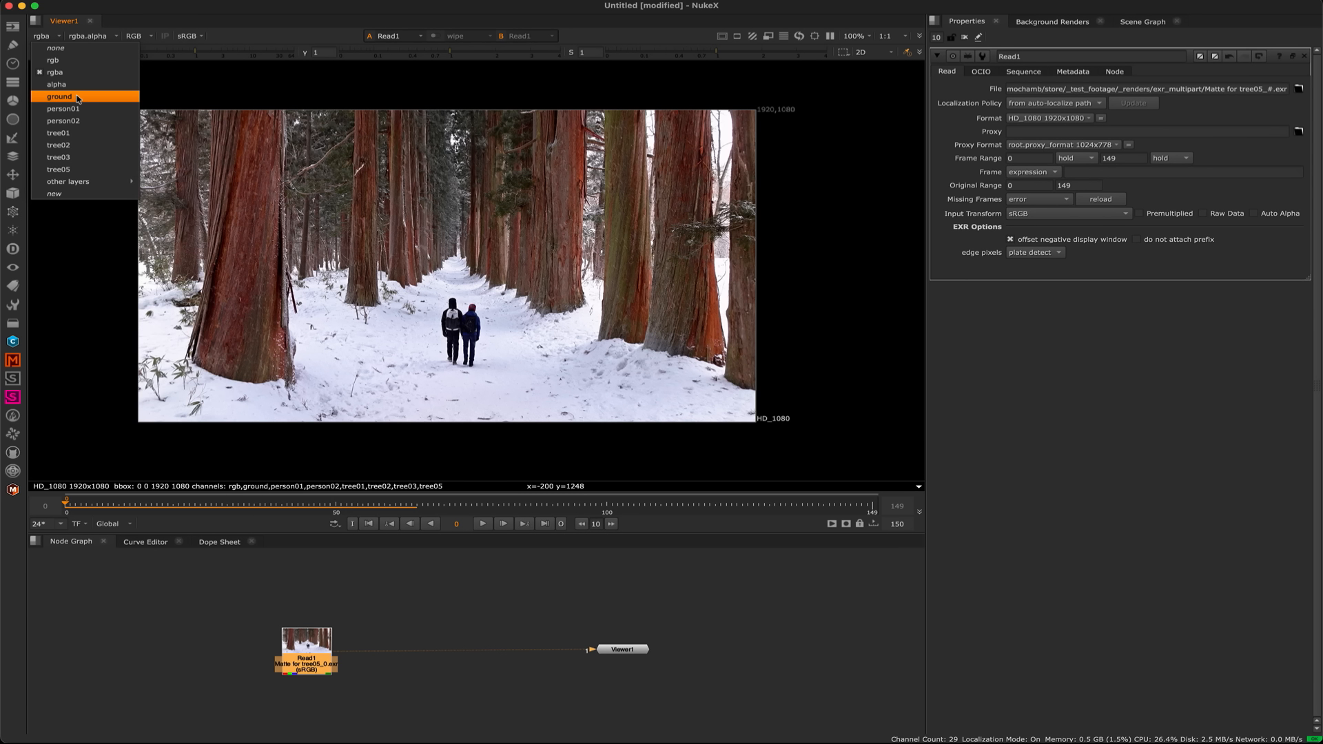
In Nuke, switch the viewer's channel layer to person01 of the multi-layer EXR read.
click(74, 94)
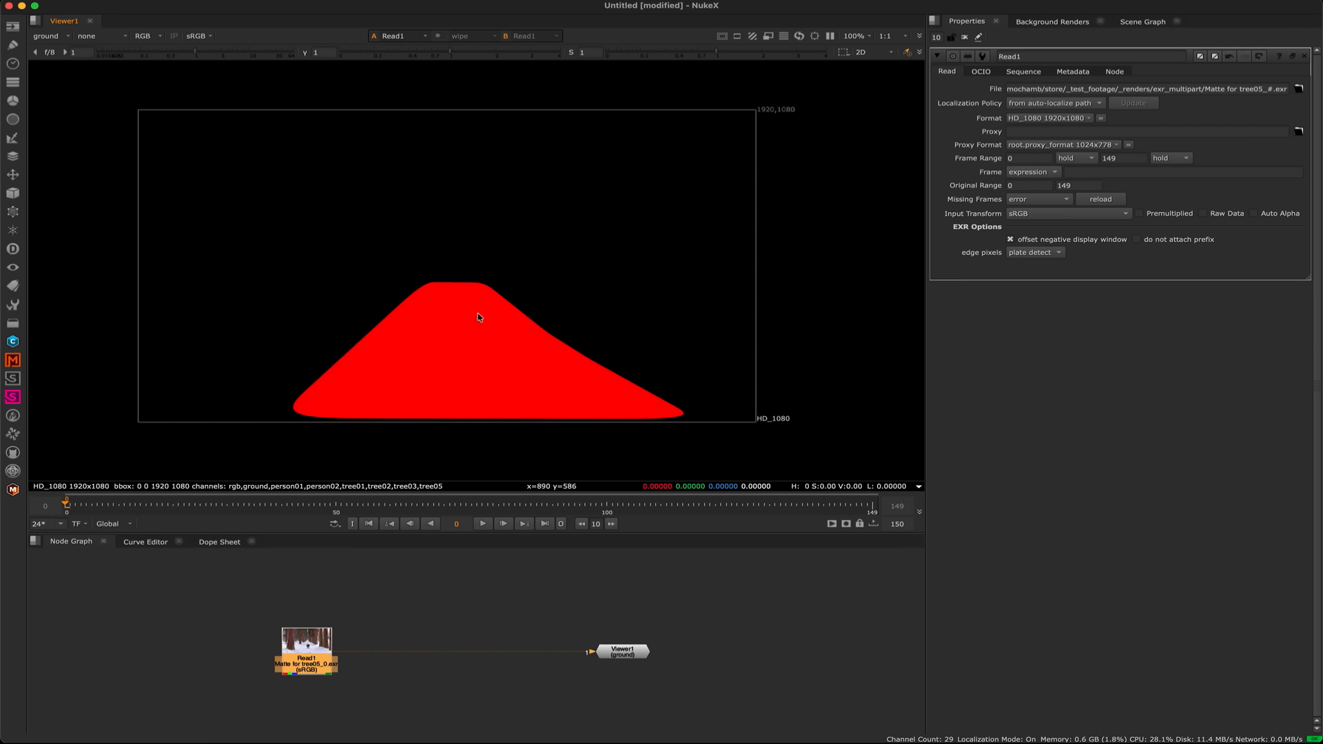
click(66, 37)
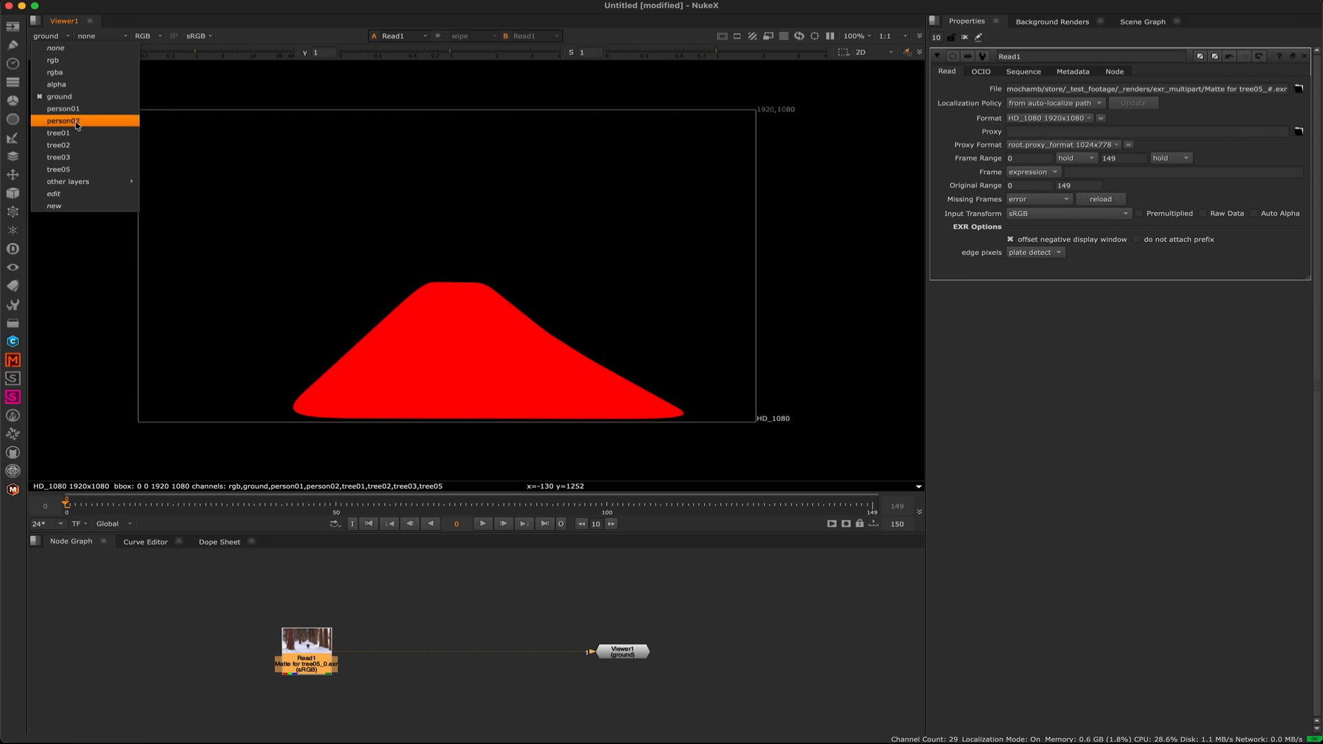
click(74, 111)
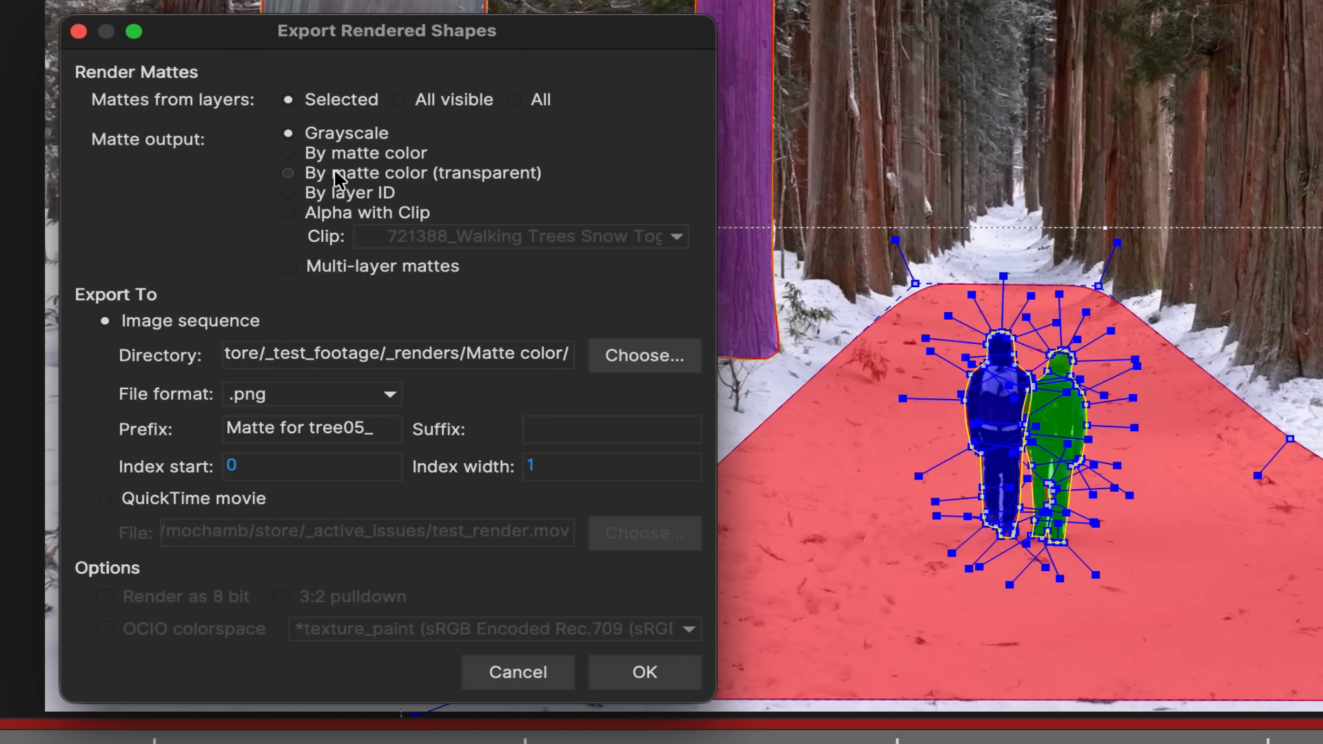
Export mattes By matte color (transparent) and inspect the rendered PNG's alpha channel in Nuke.
click(337, 176)
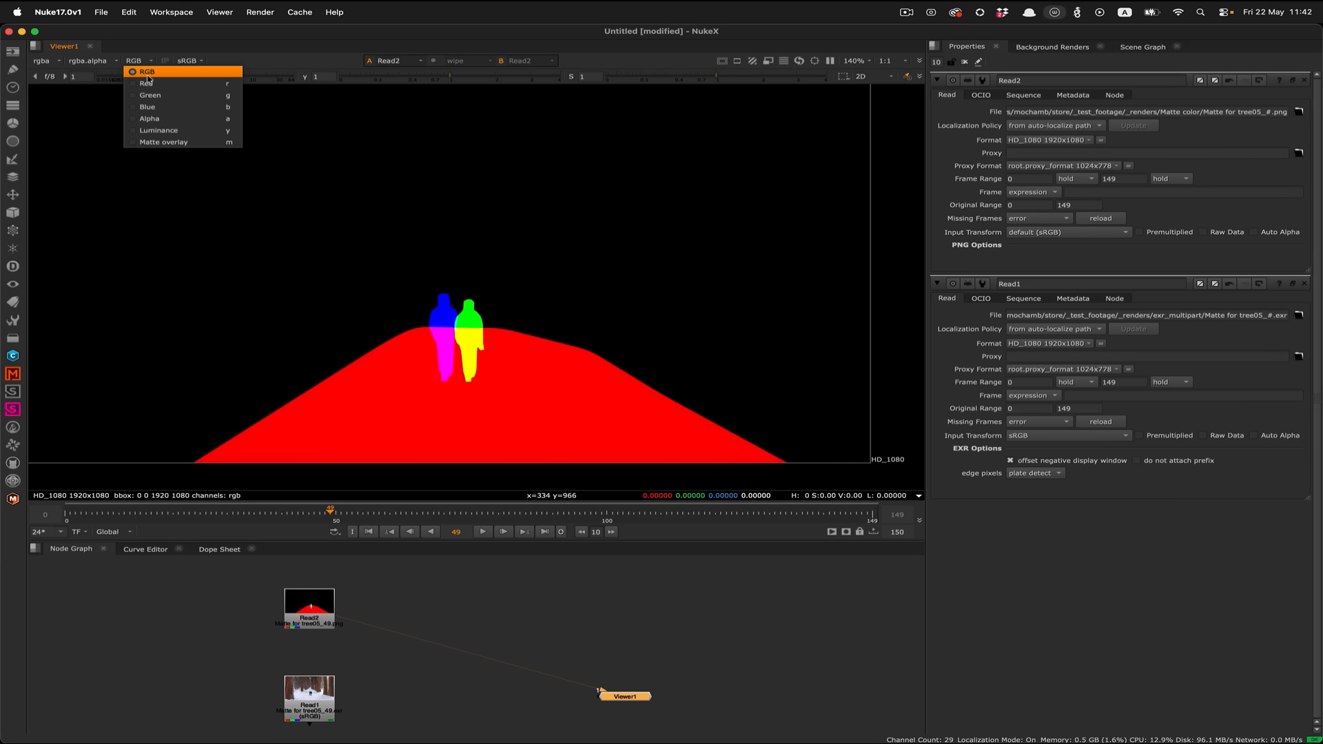
click(145, 78)
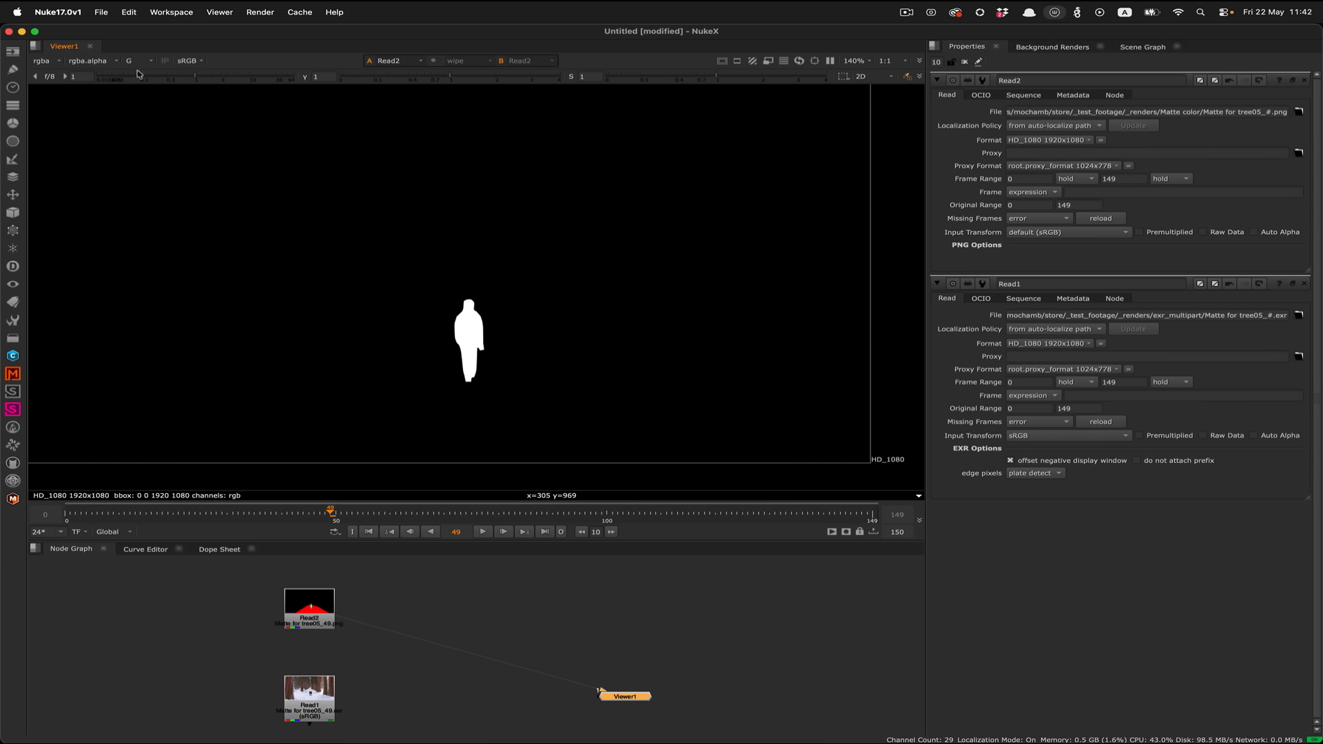
click(137, 61)
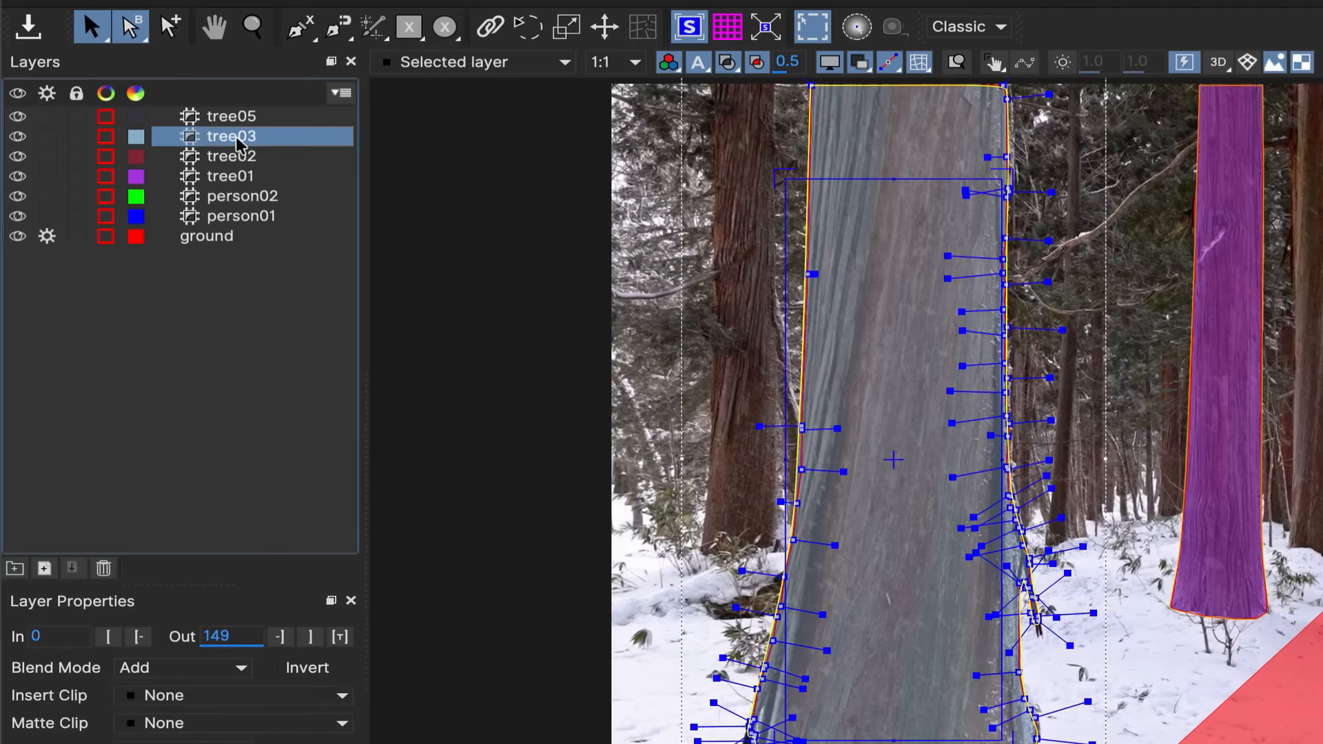
Set the tree03 layer's matte color to Pure Blue.
right_click(236, 141)
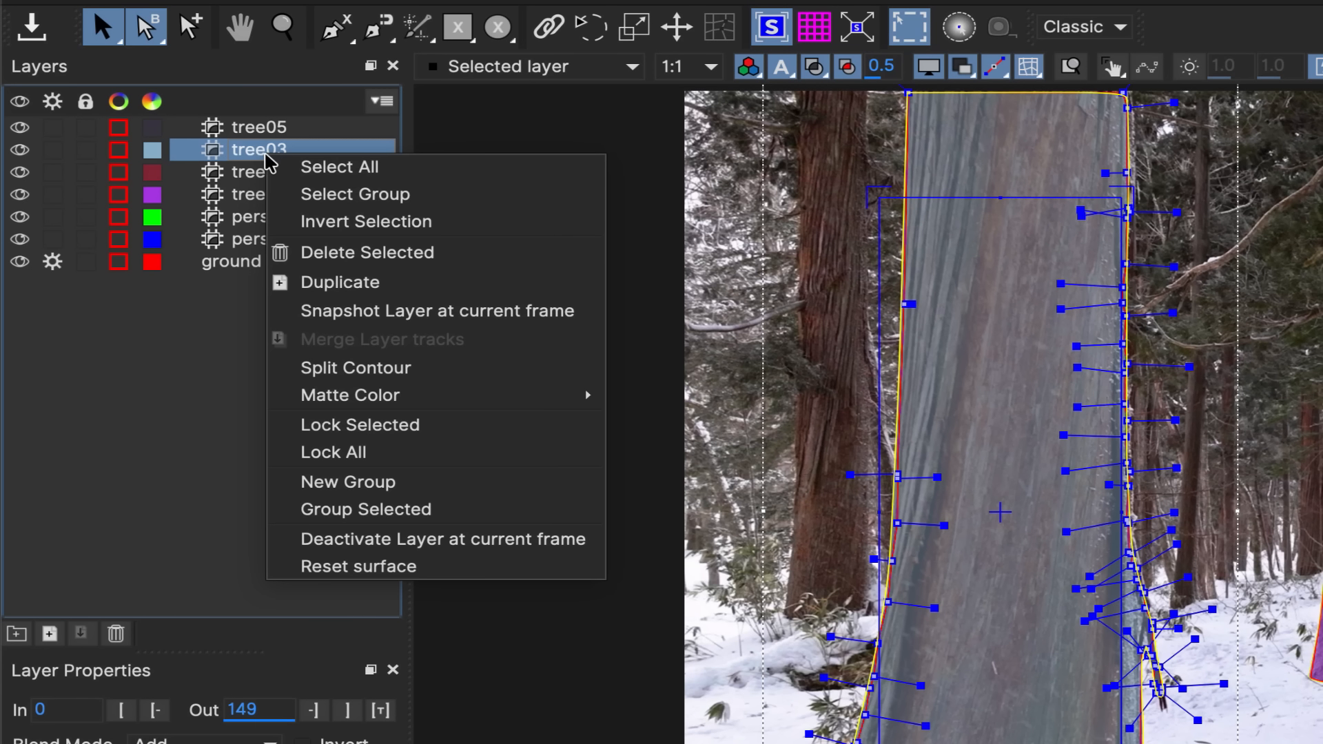
mouse_move(348, 356)
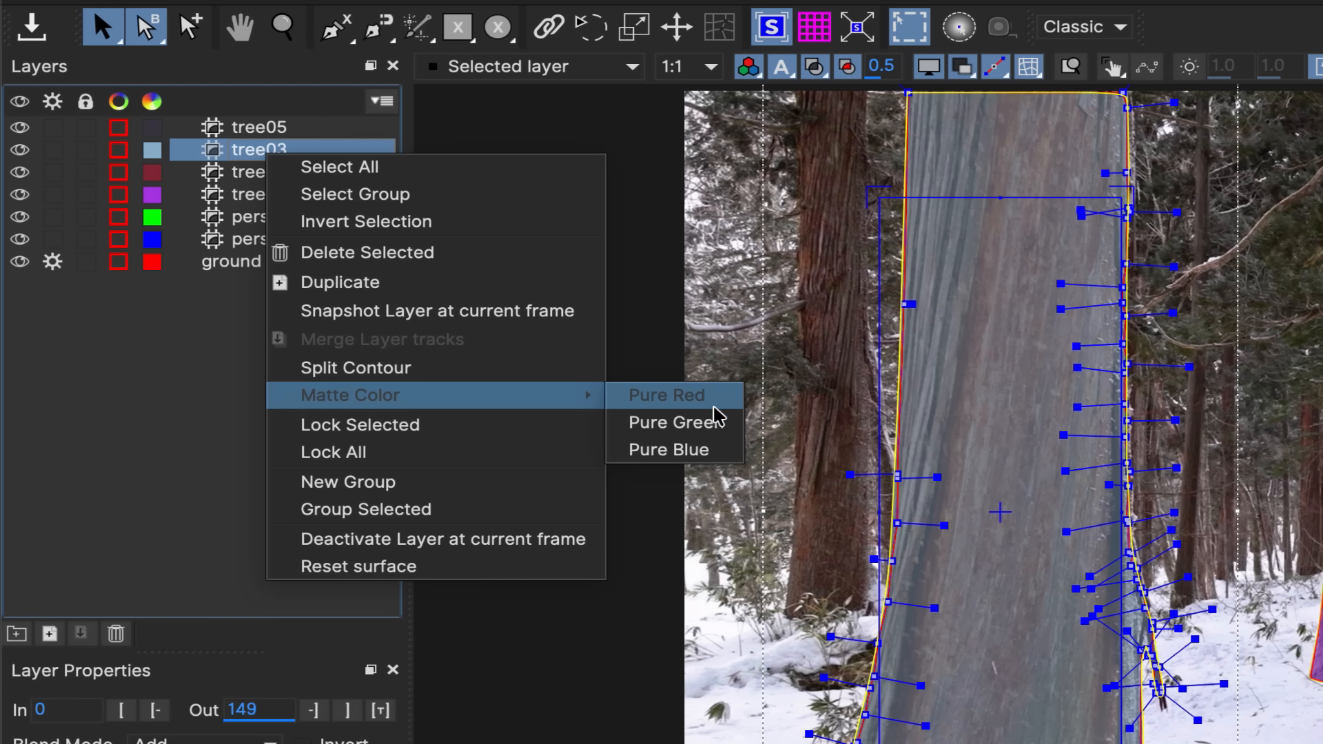
click(721, 451)
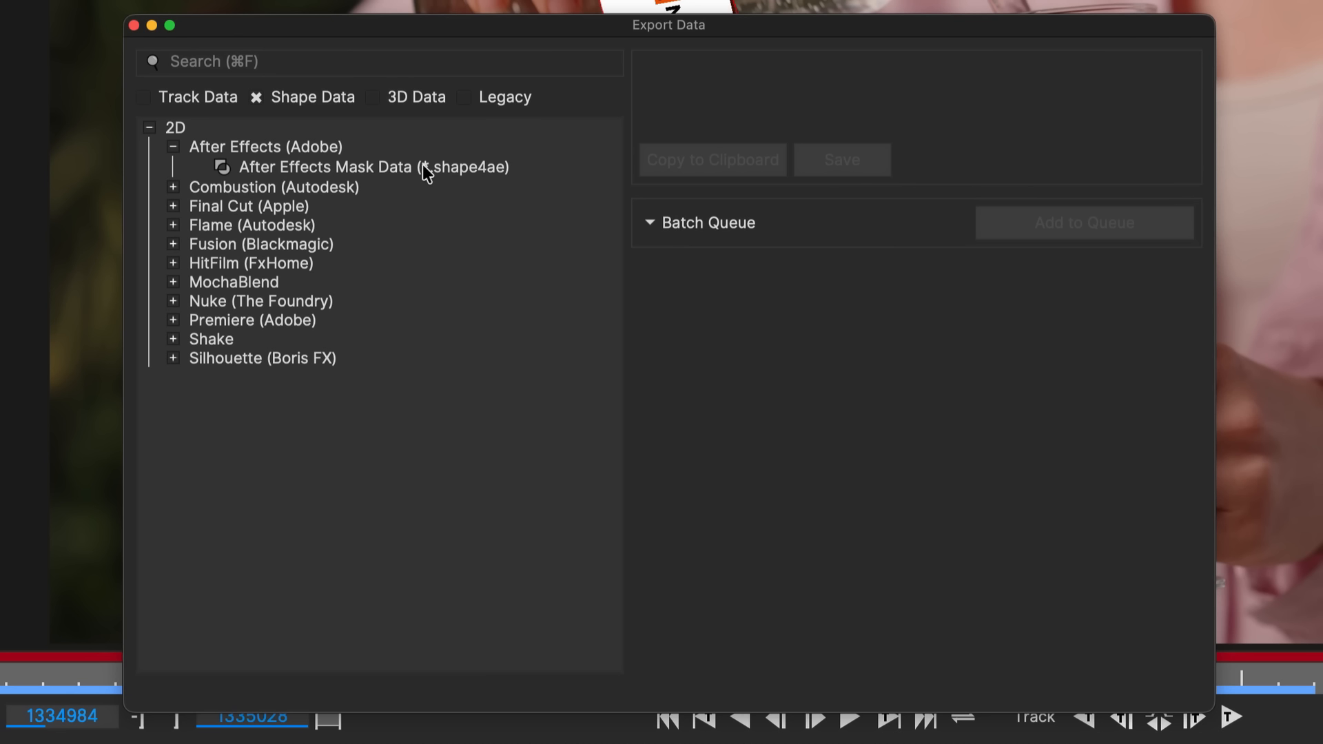
click(425, 167)
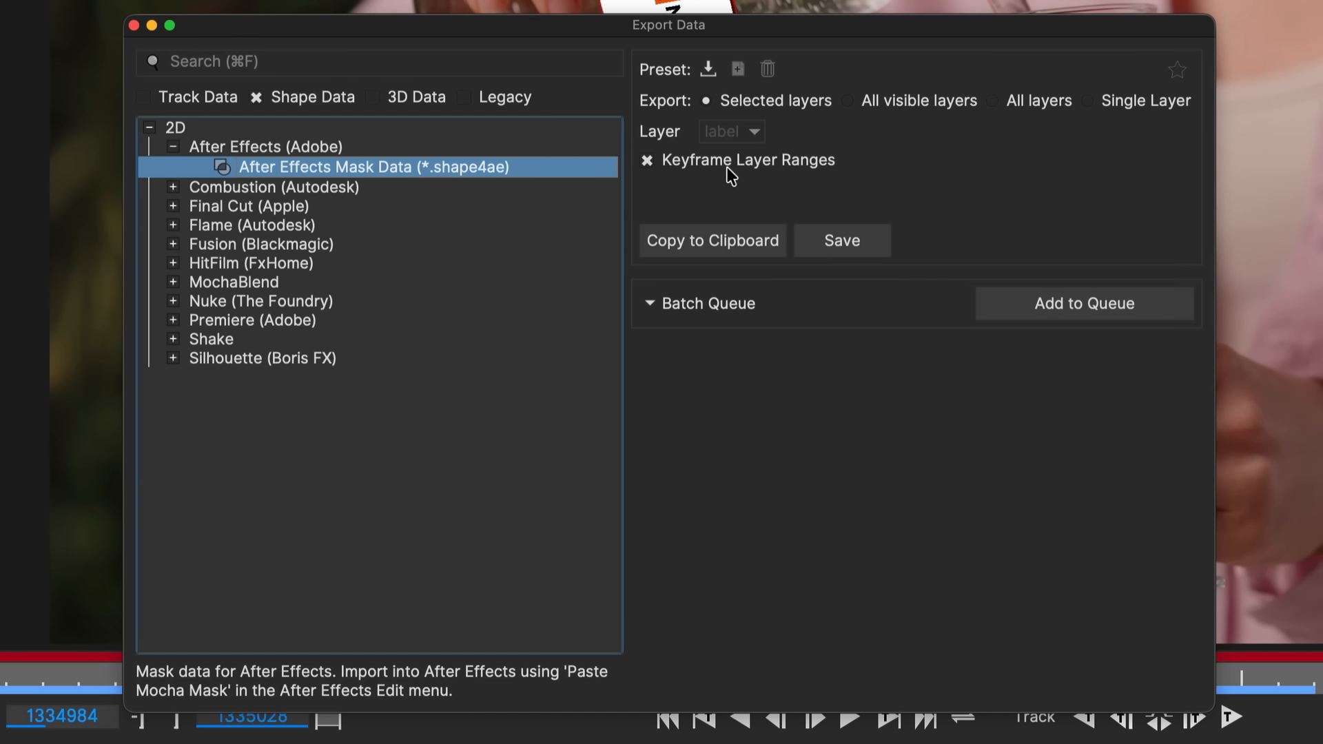
Review the shape export options, toggling Keyframe Layer Ranges and expanding the Flame (Autodesk) formats.
click(646, 160)
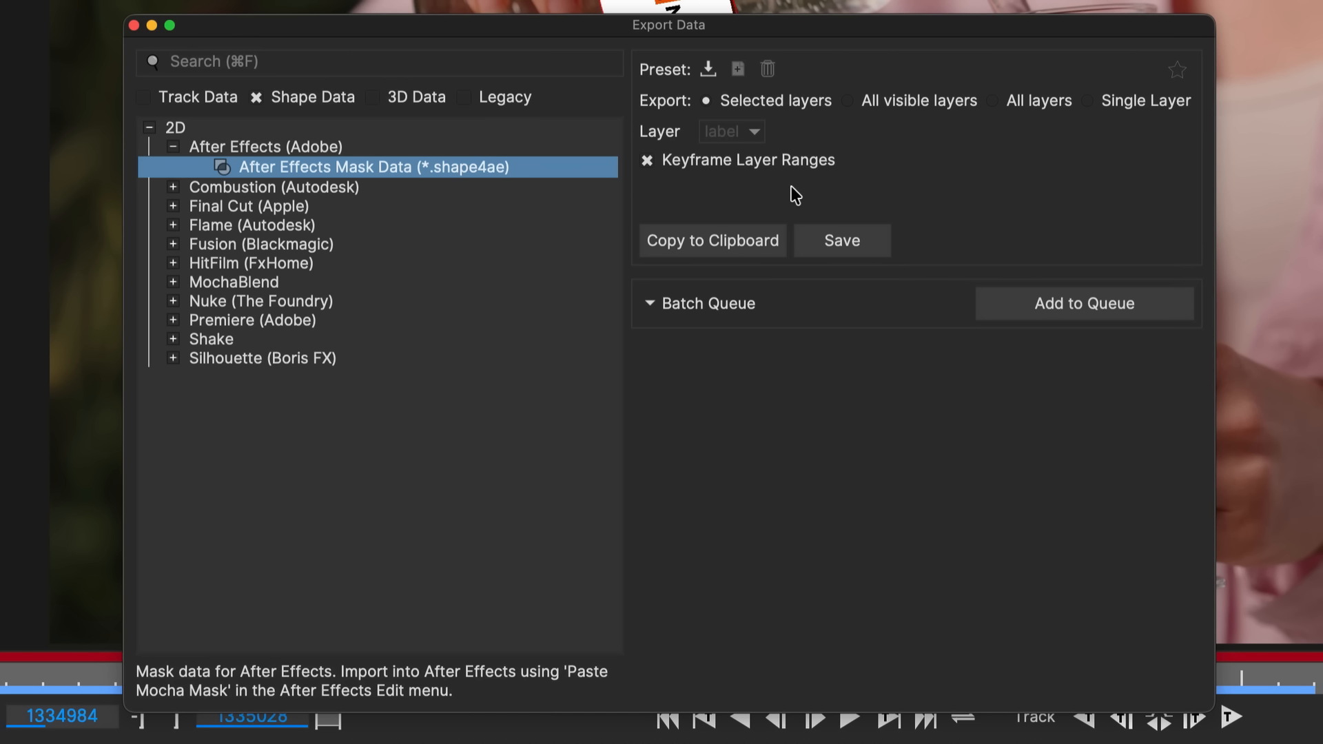
click(166, 225)
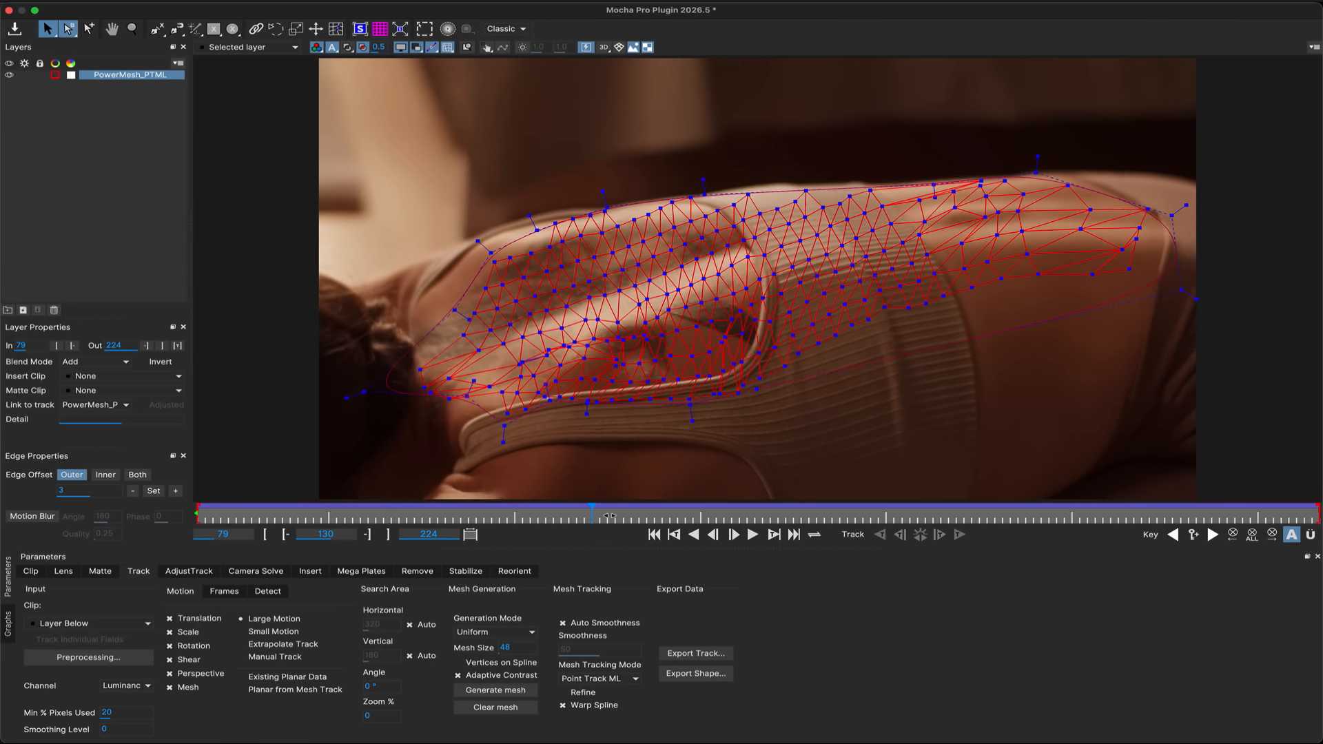
drag(609, 516, 1254, 509)
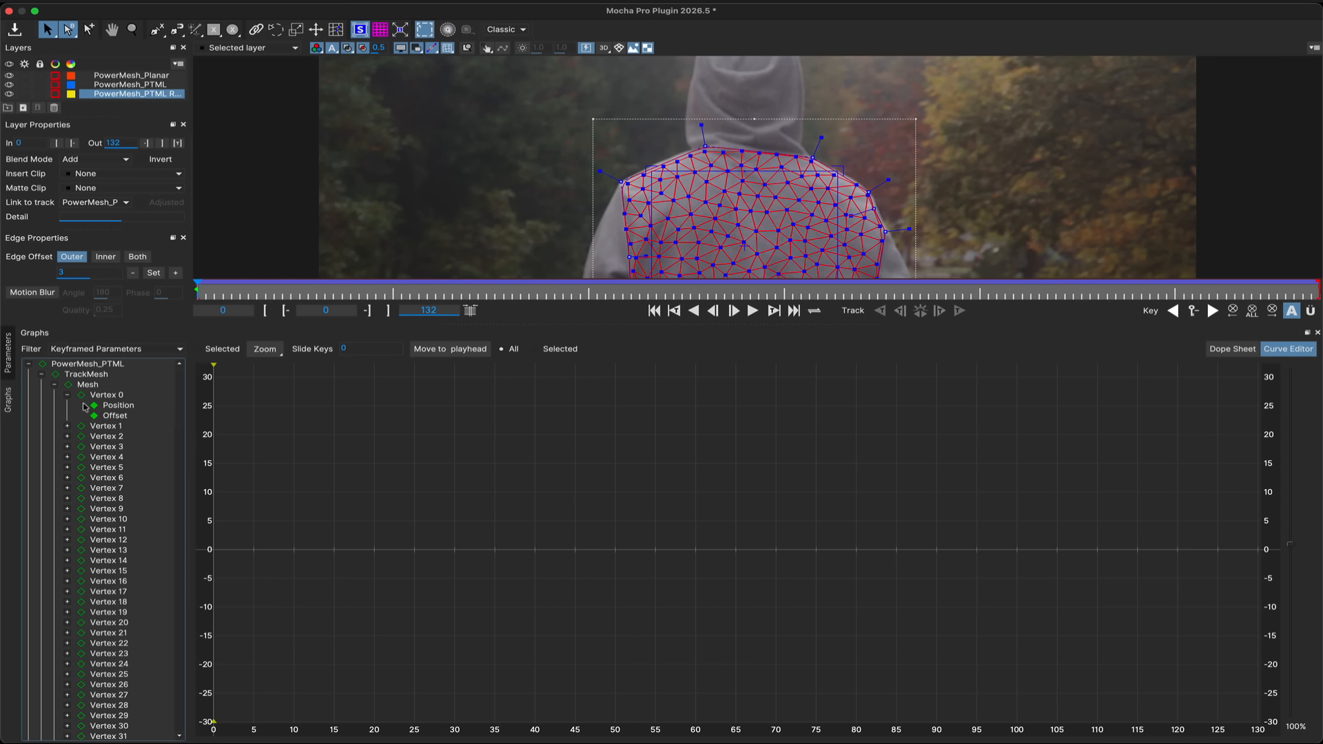
Inspect the Position and Offset curves of mesh Vertex 0 and Vertex 1 in the curve editor.
click(114, 406)
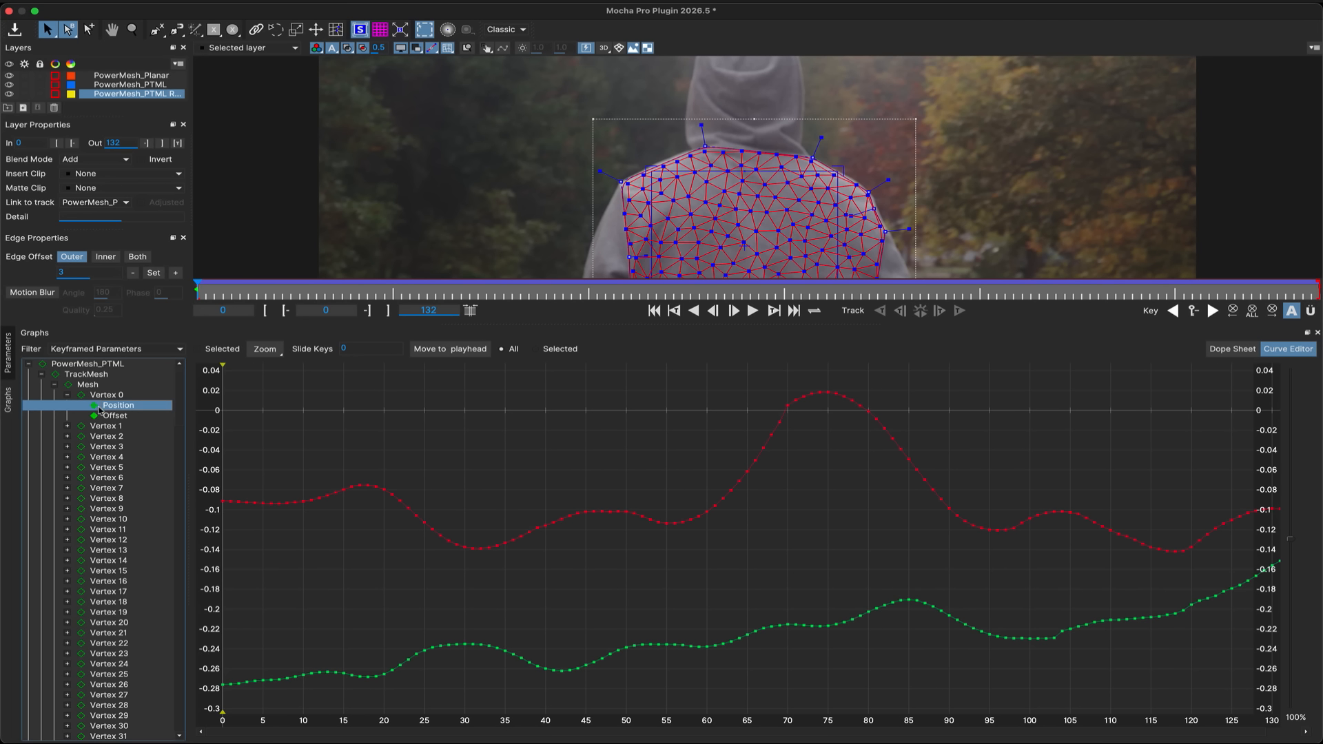
click(114, 417)
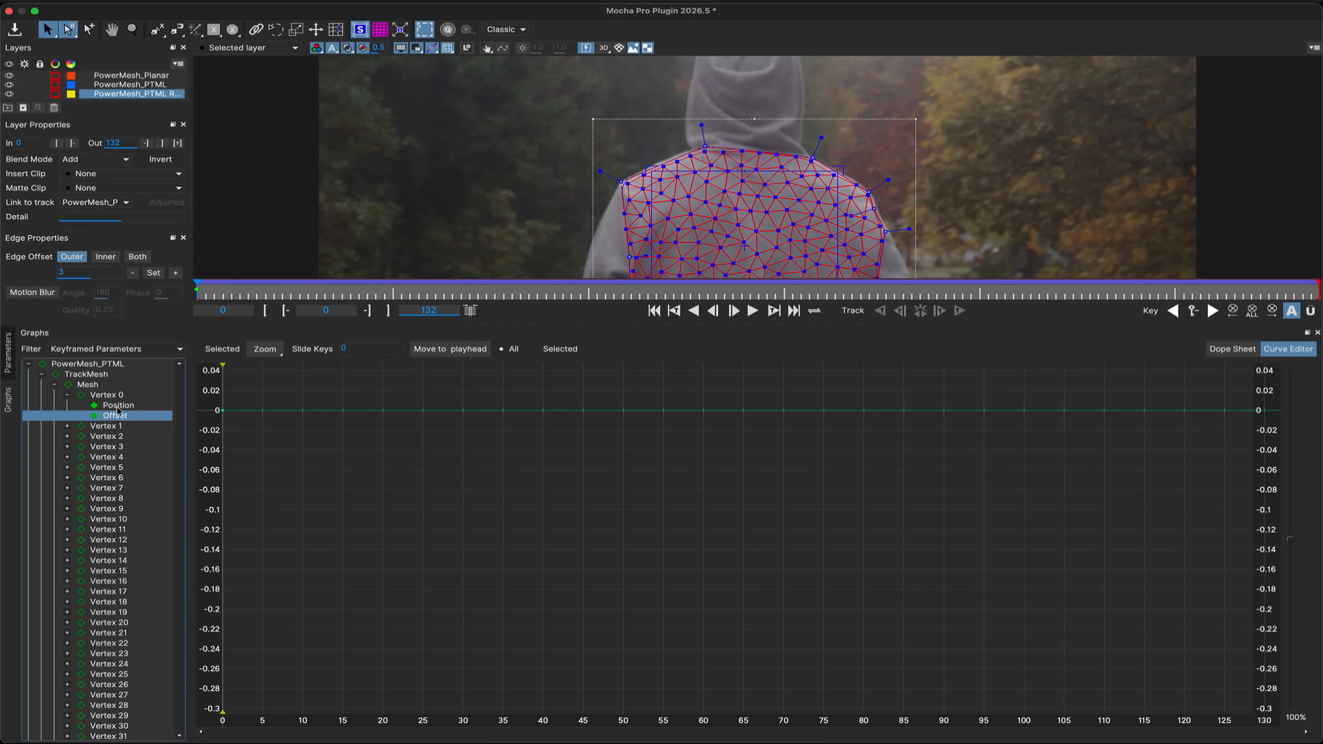
click(117, 407)
click(67, 426)
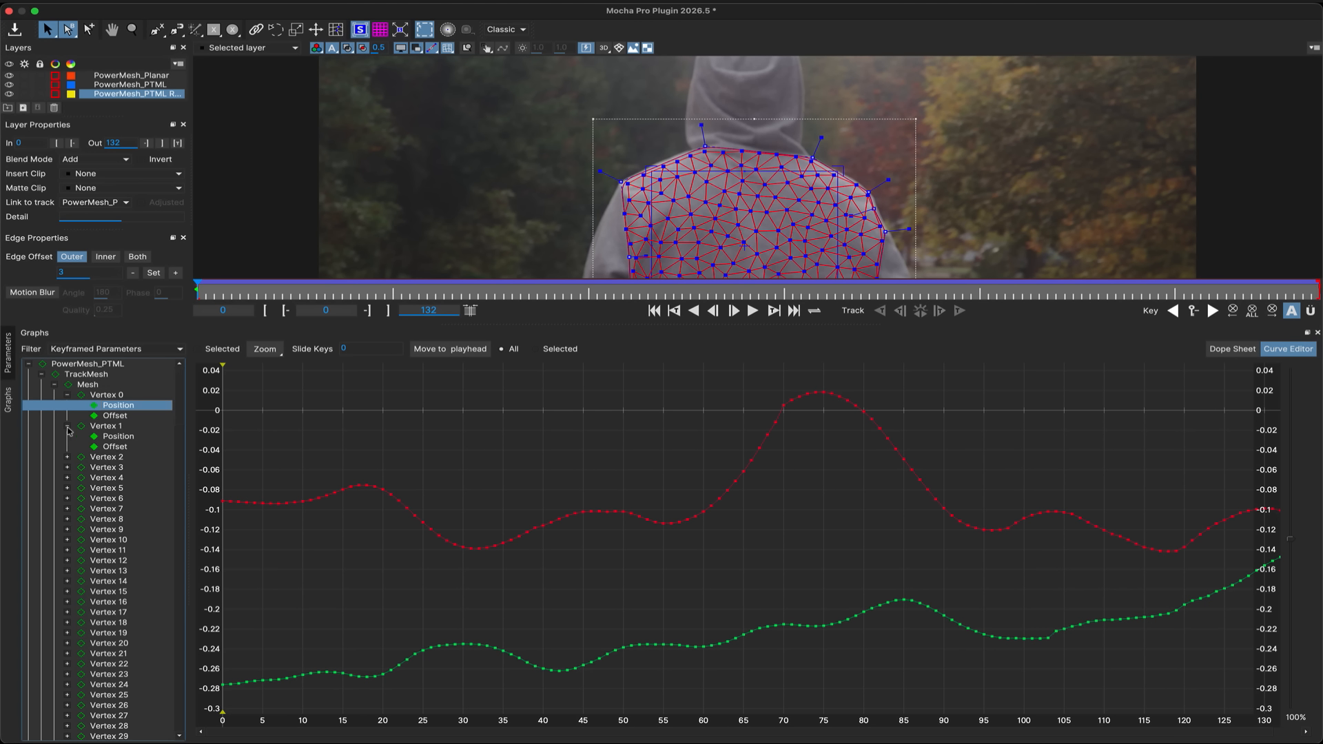
shift+click(119, 438)
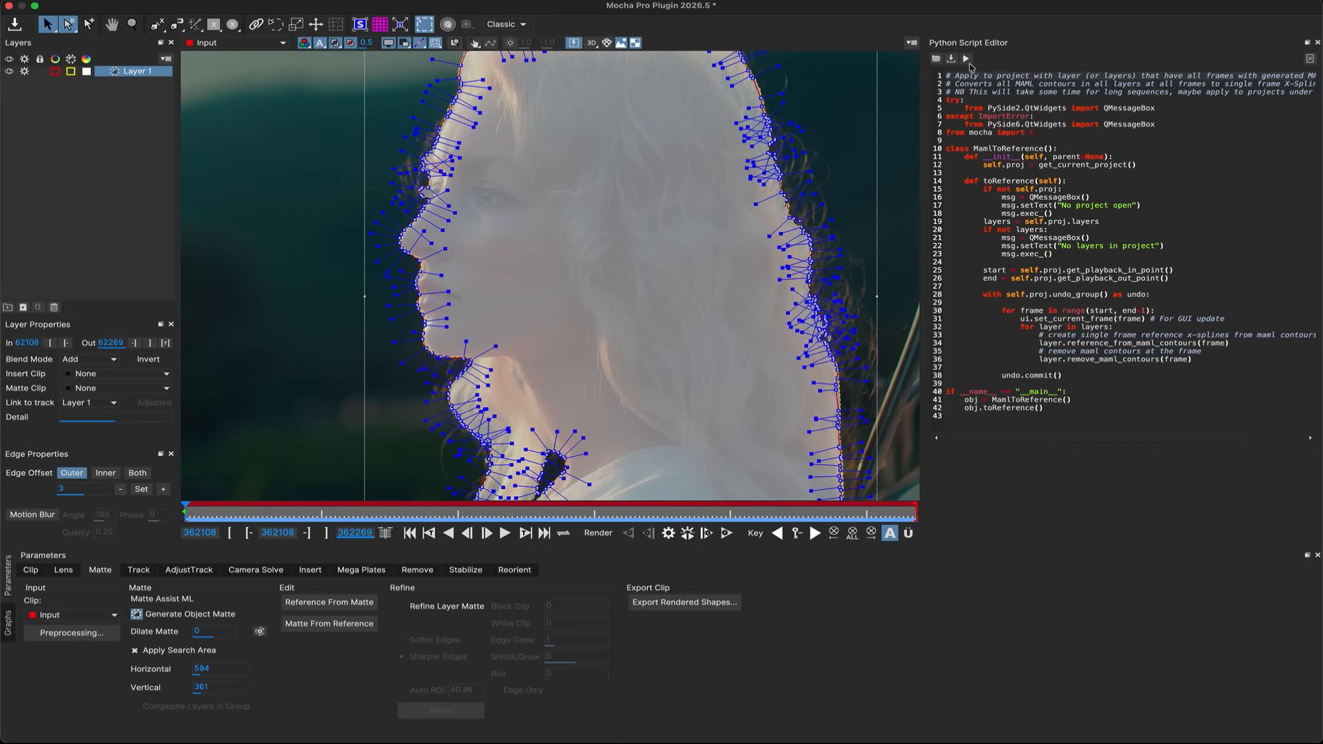
Run the MamlToReference script from the Python Script Editor.
click(968, 60)
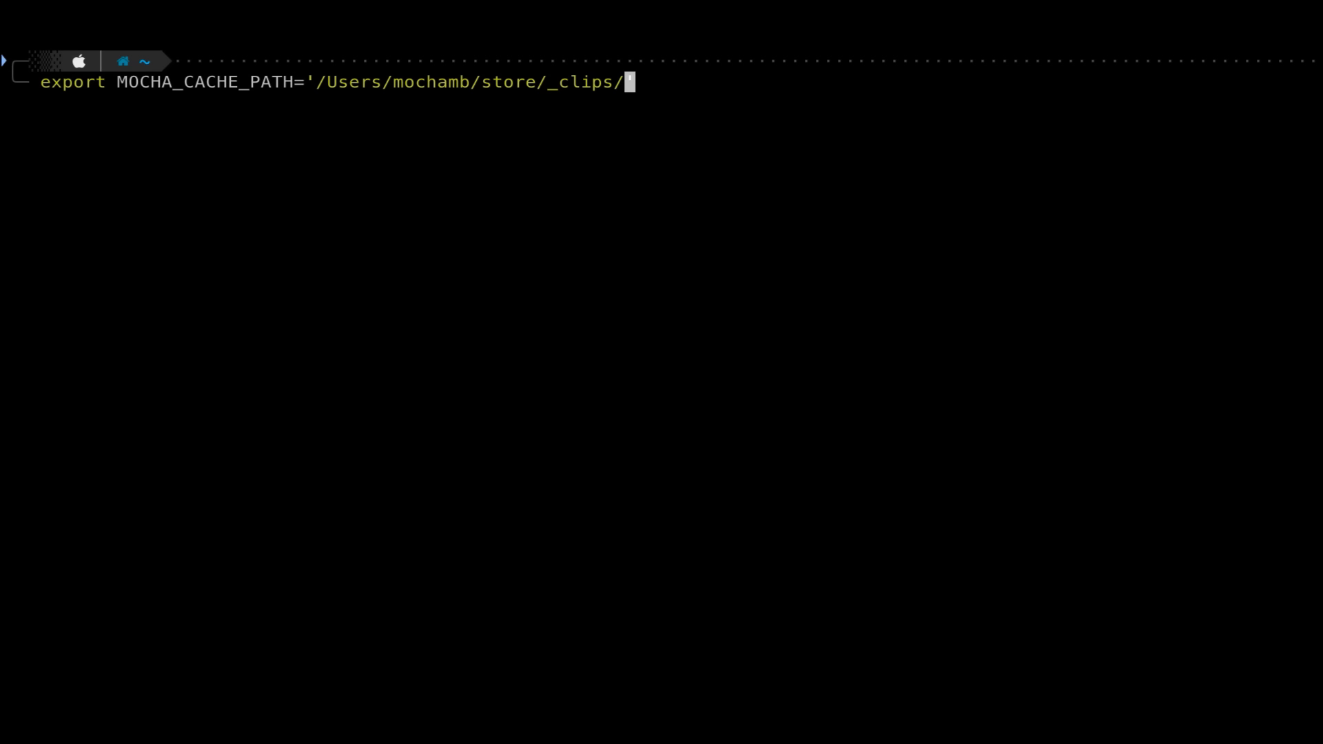
In the terminal, export MOCHA_CACHE_PATH pointing to the _clips/Cache folder.
text(Cache)
key(Return)
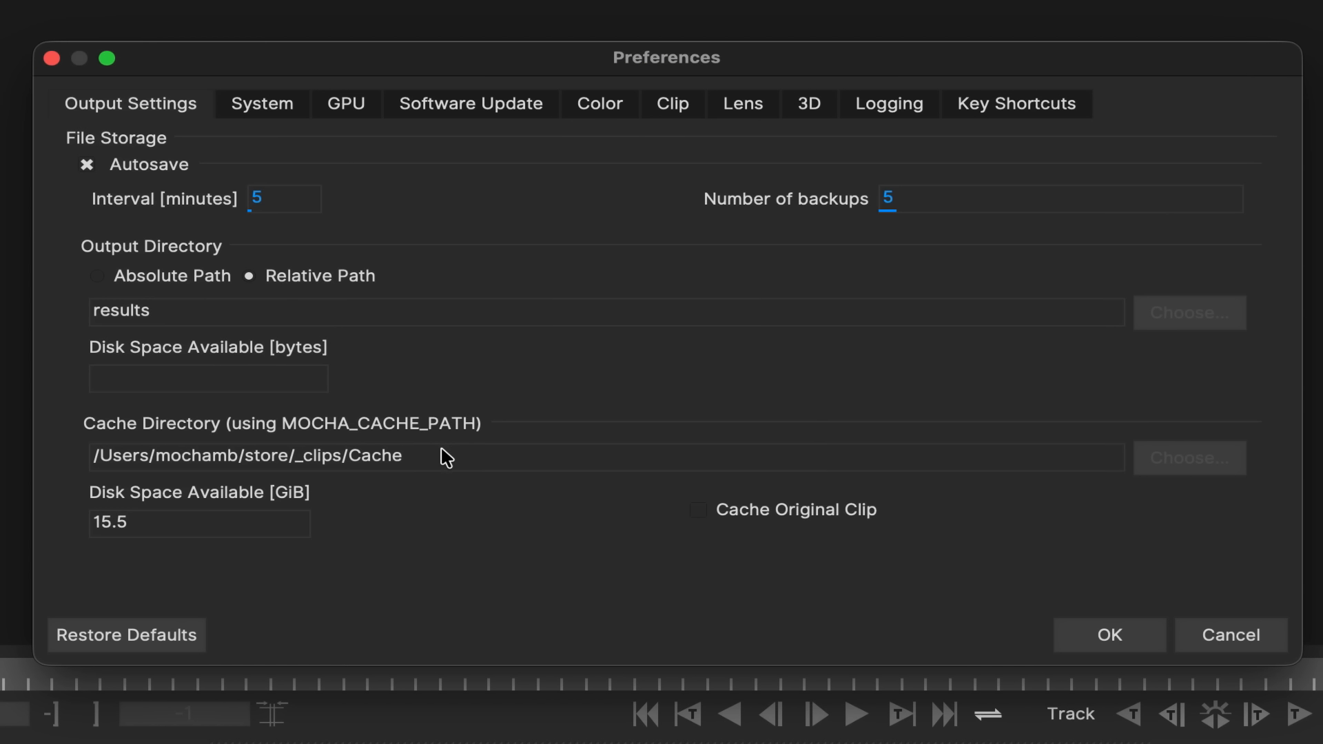
Check the Cache Directory path in Preferences and close the dialog with OK.
drag(422, 458, 83, 457)
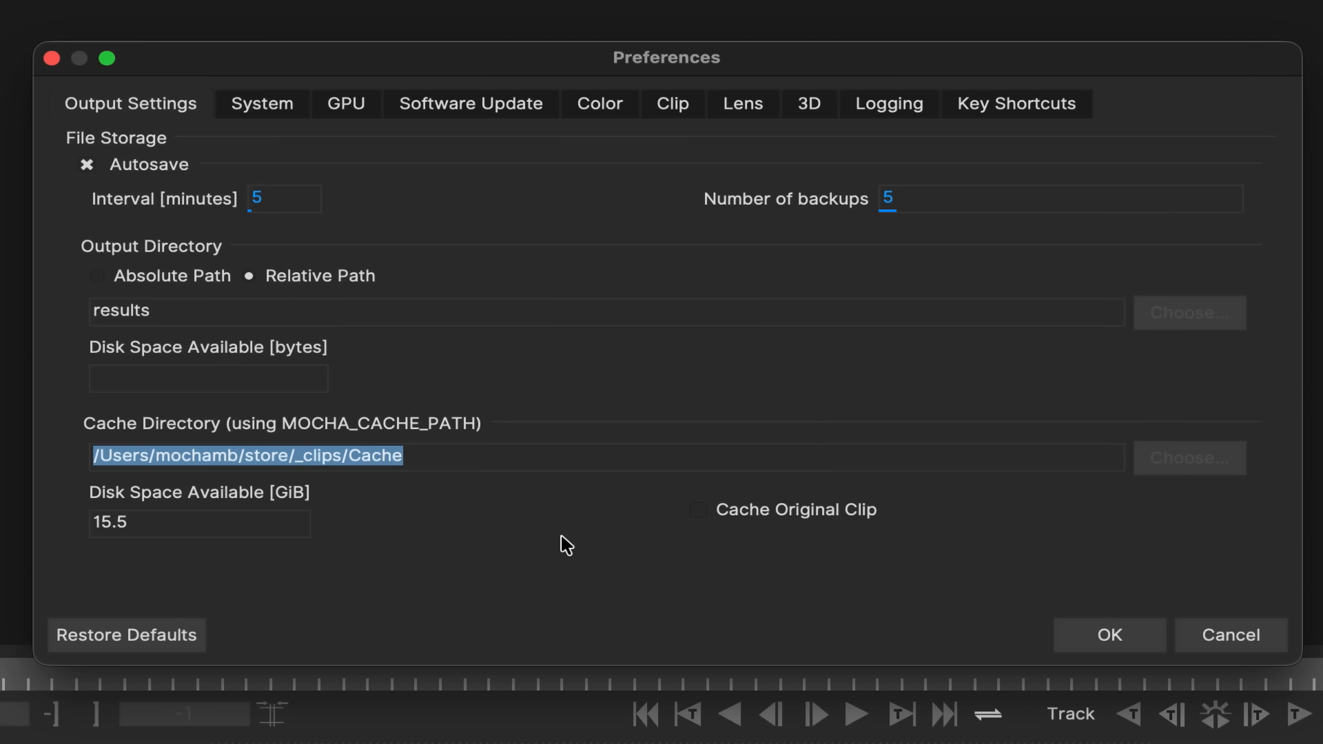
click(1109, 634)
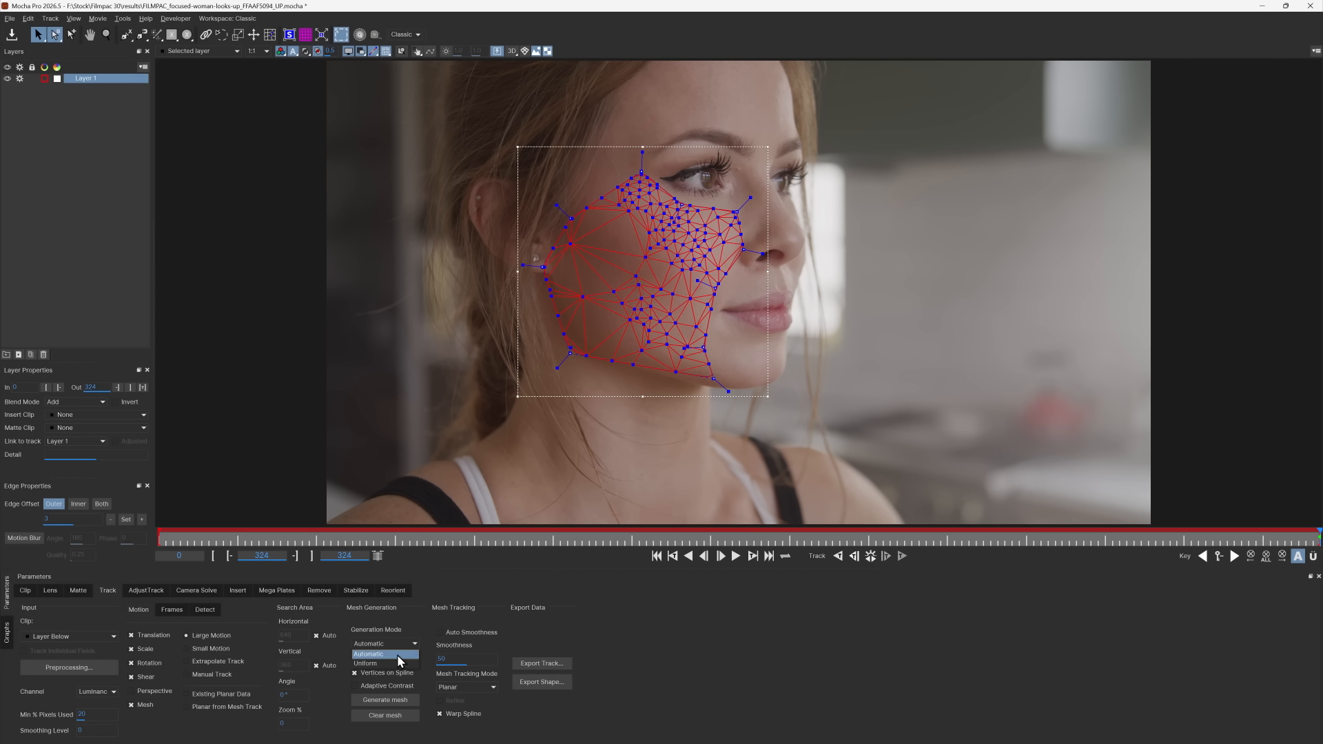
Set the Mesh Generation Mode to Uniform and generate the mesh on the face layer.
click(397, 654)
click(379, 701)
Set the Mesh Tracking Mode to Point Track ML and start tracking the mesh.
click(449, 702)
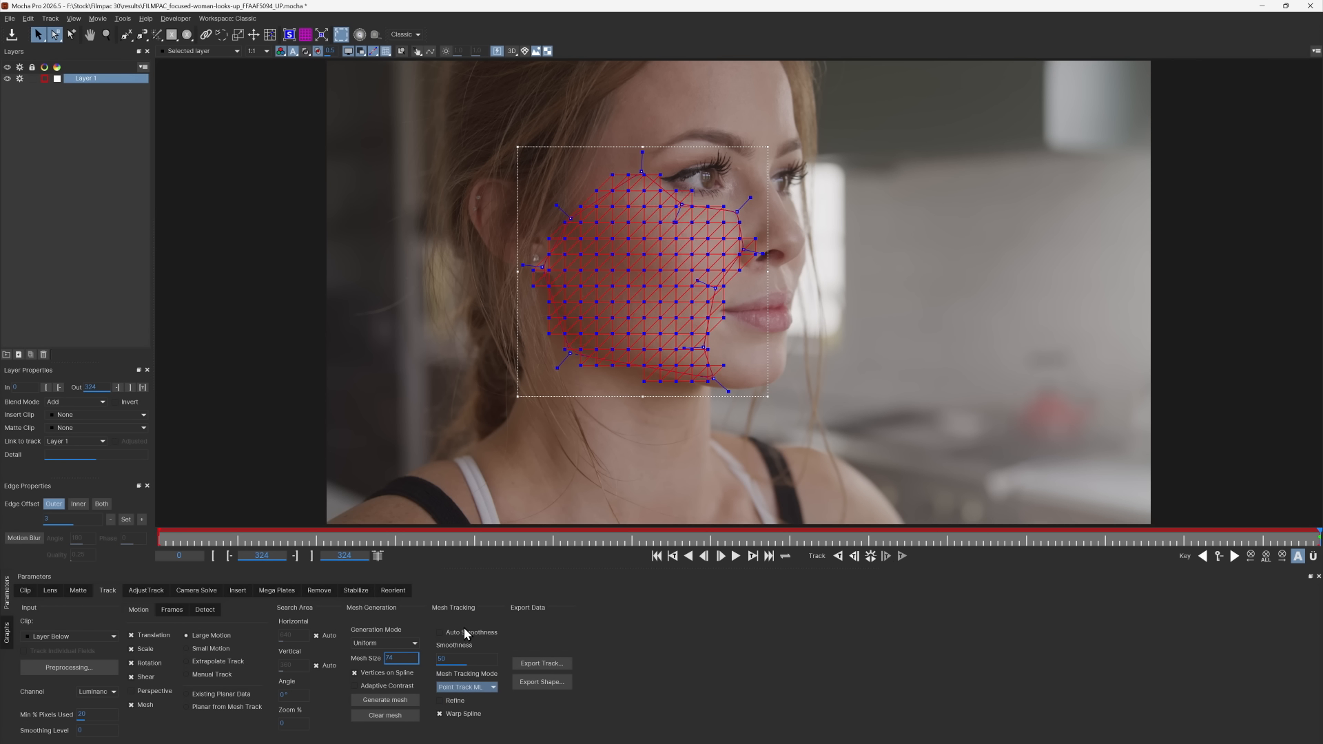
click(842, 560)
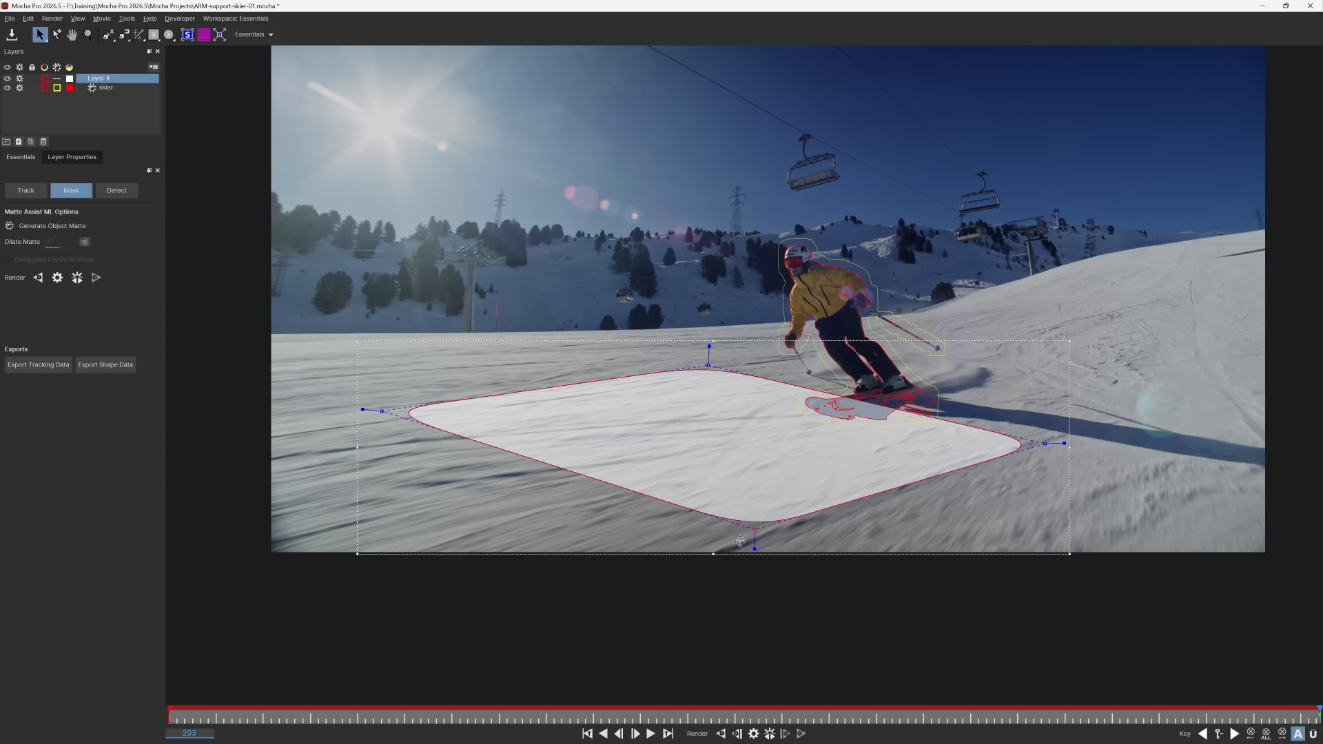
Reshape the ground shape near the skier by moving its lower spline point.
drag(740, 541, 561, 620)
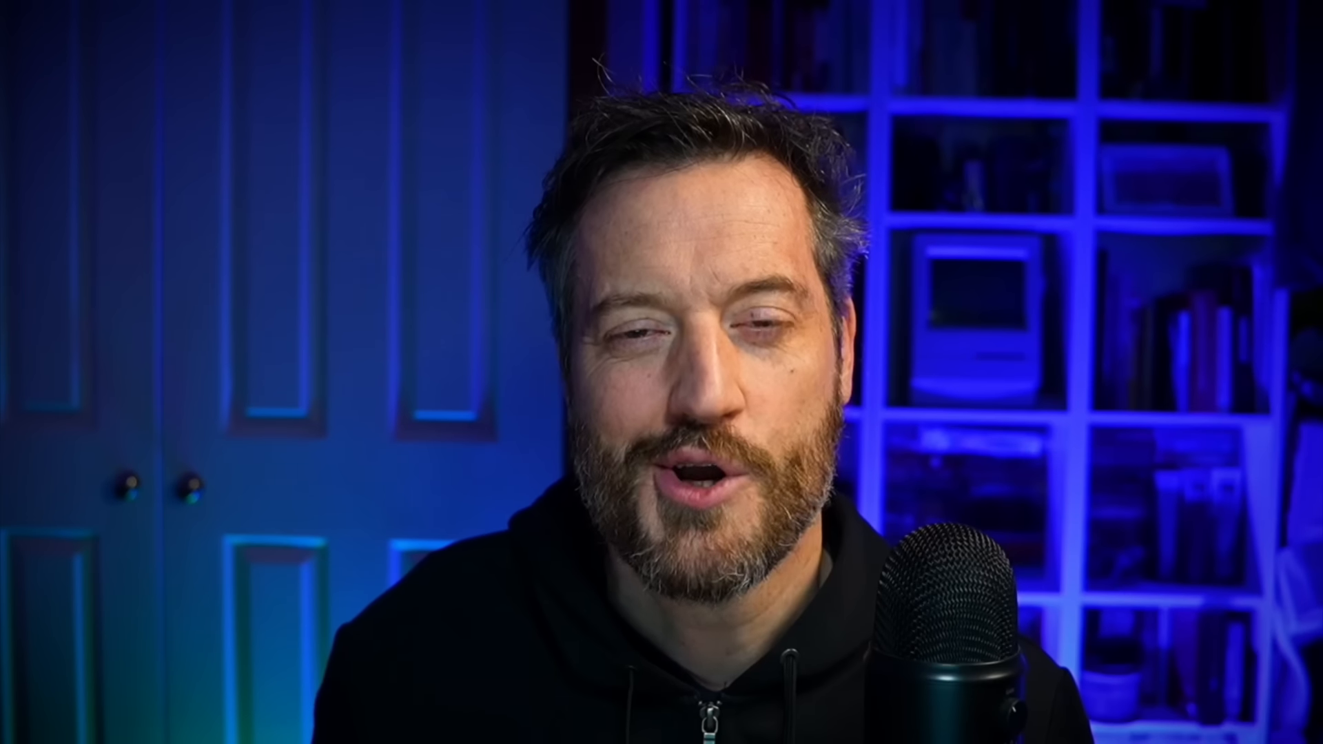